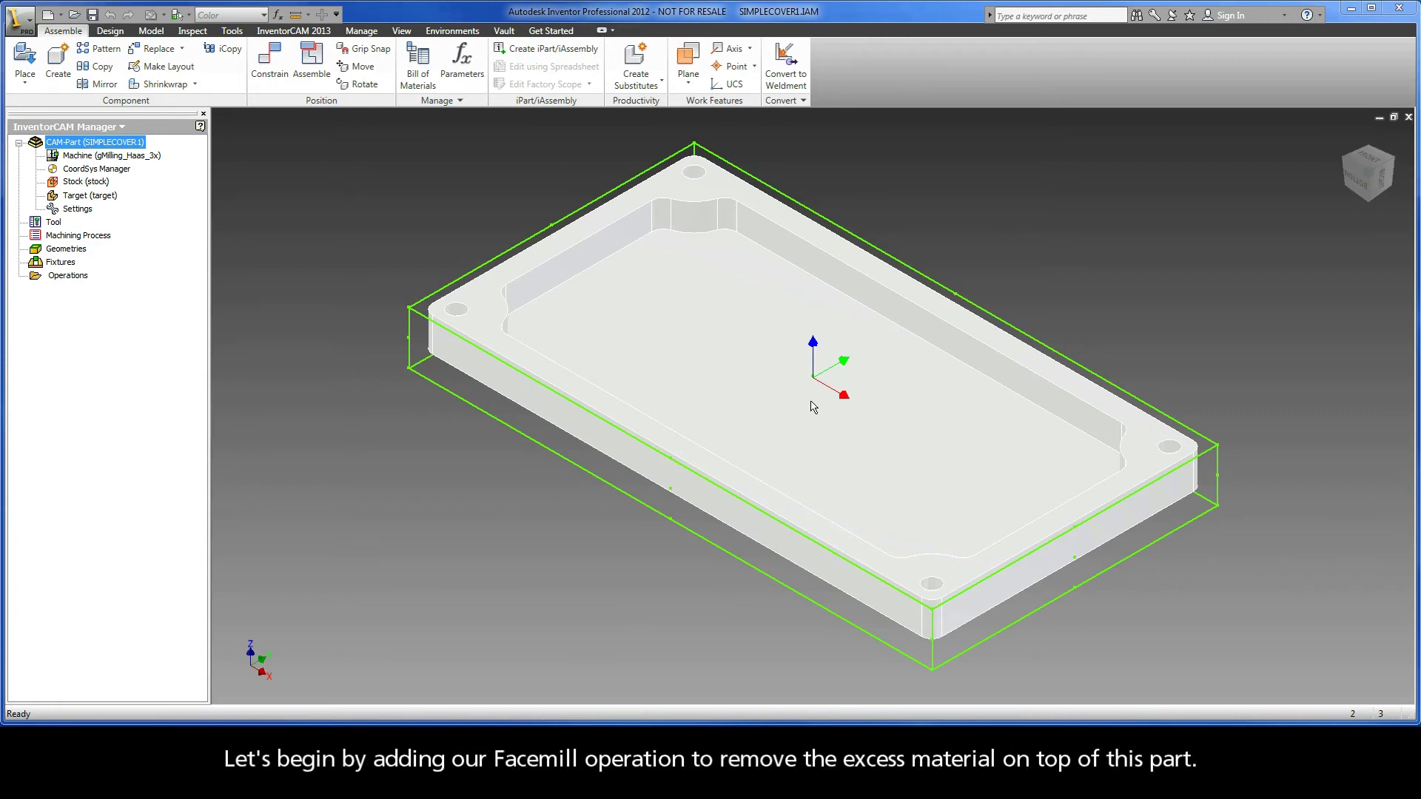
- Add a Face milling operation to the part and review its tool, levels, technology and link settings
{"action": "right_click", "coordinate": [66, 276]}
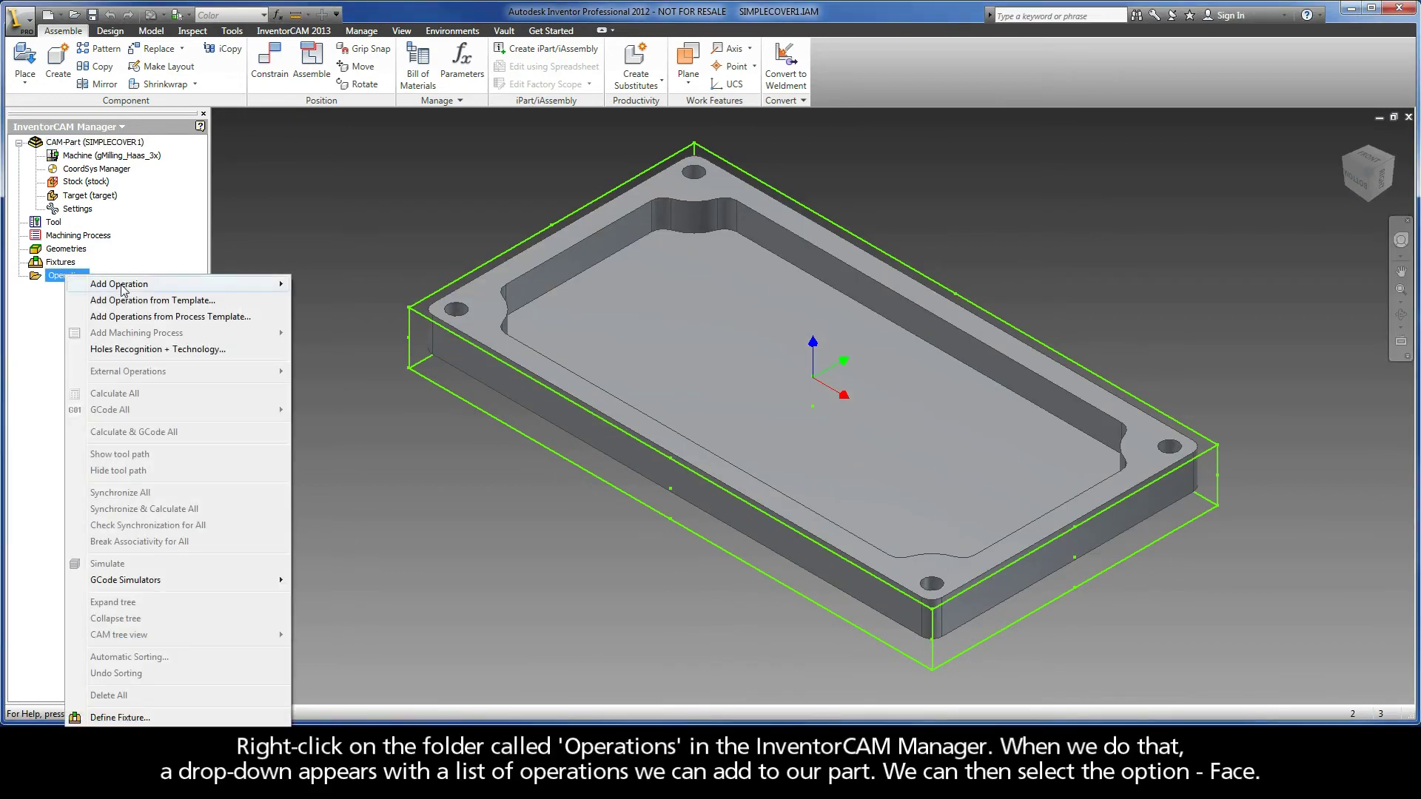
{"action": "mouse_move", "coordinate": [134, 288]}
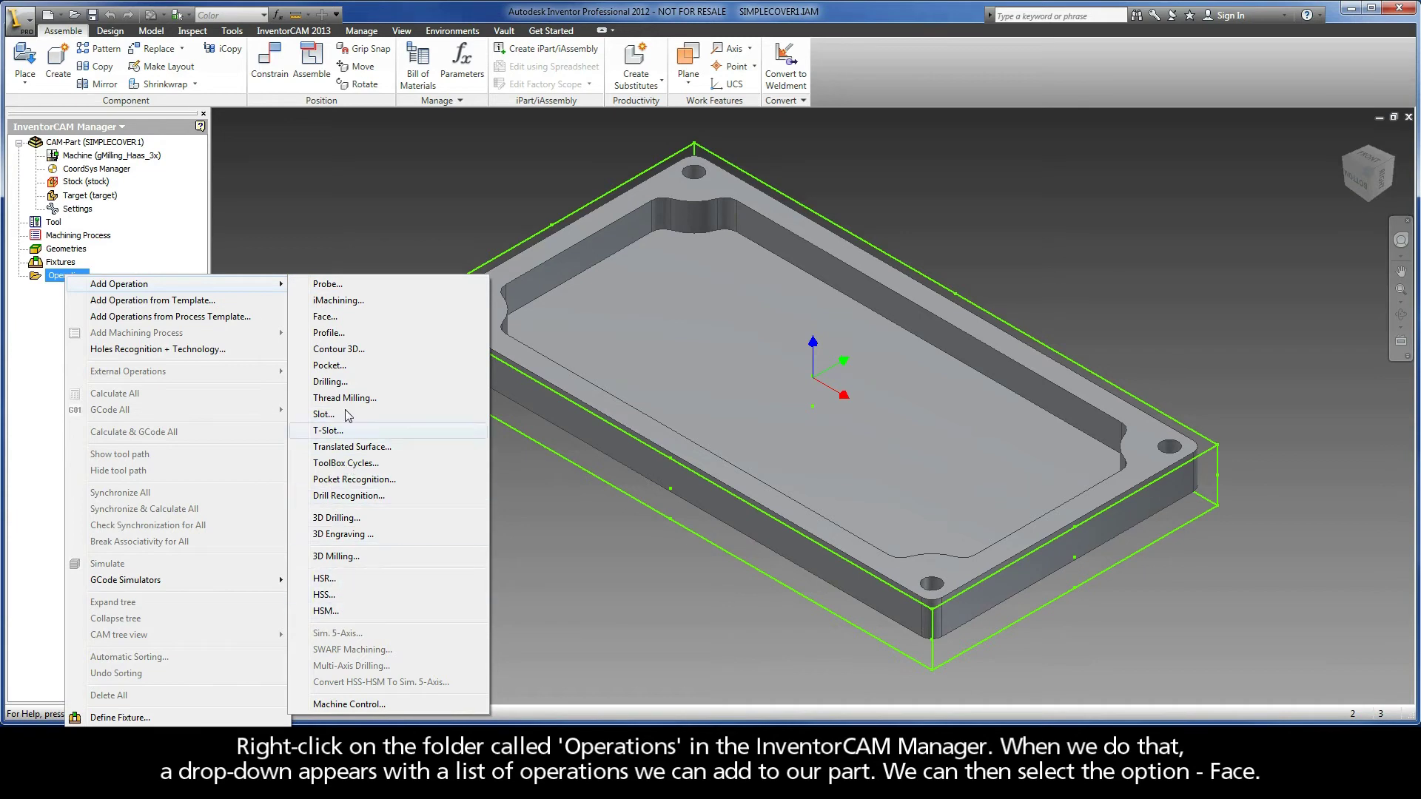
{"action": "left_click", "coordinate": [326, 317]}
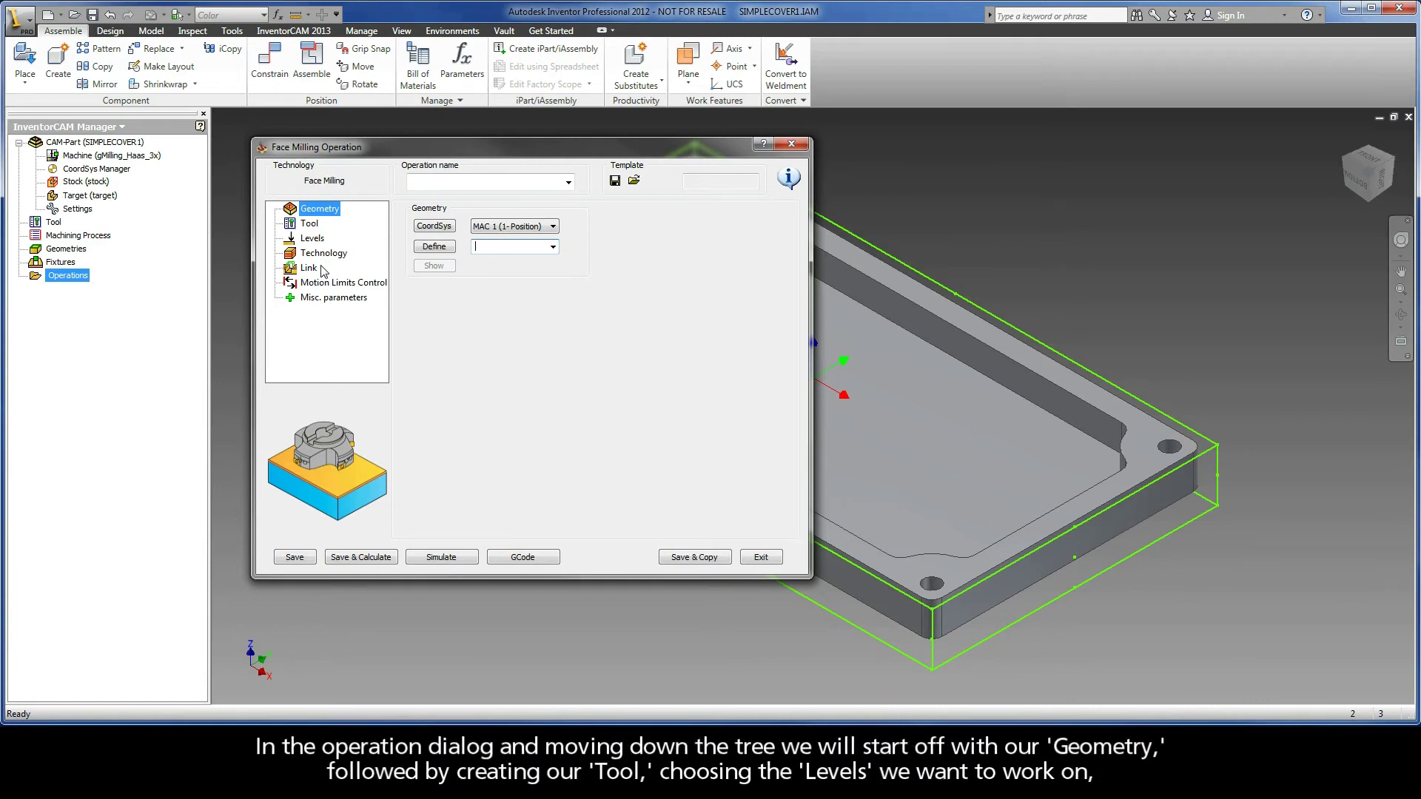
{"action": "left_click", "coordinate": [315, 226]}
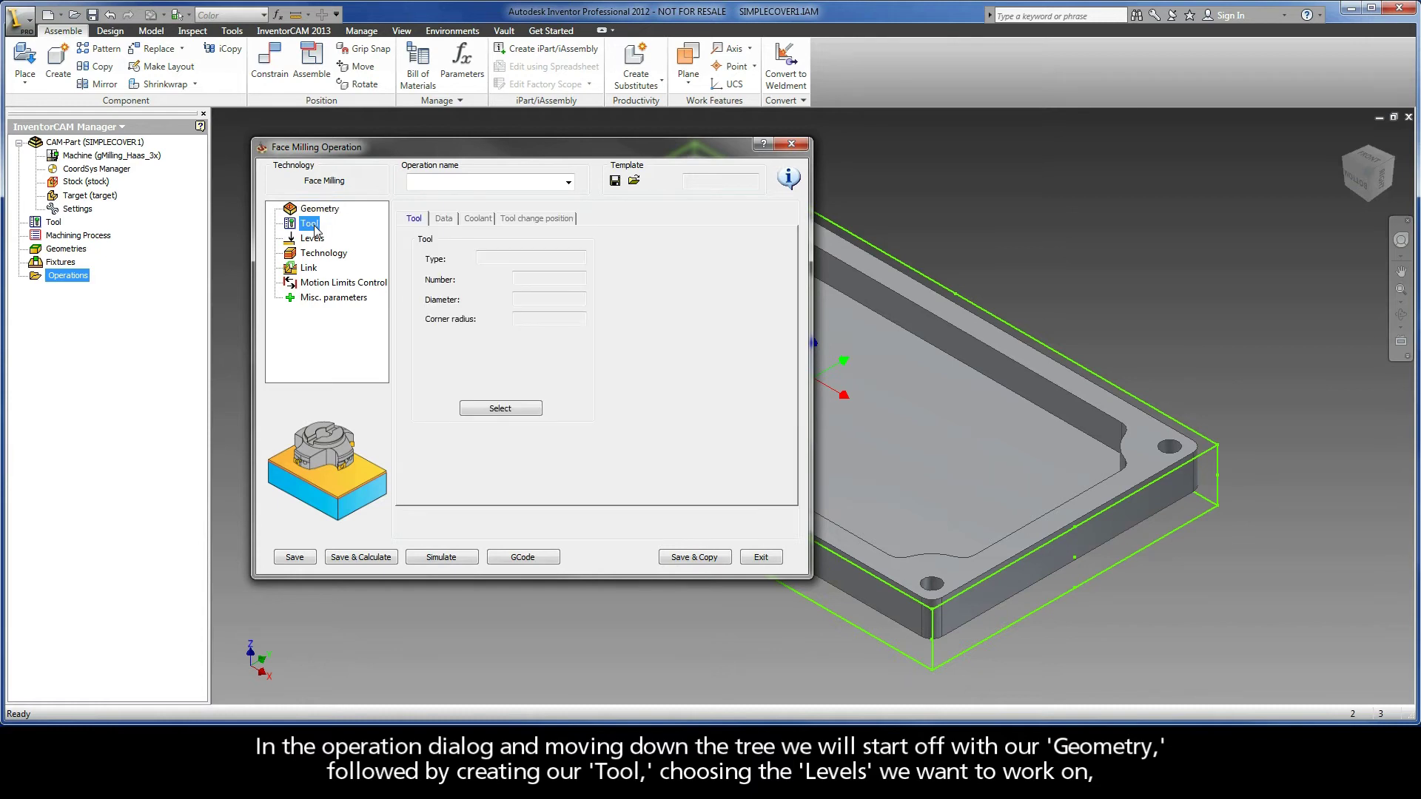
{"action": "left_click", "coordinate": [317, 241]}
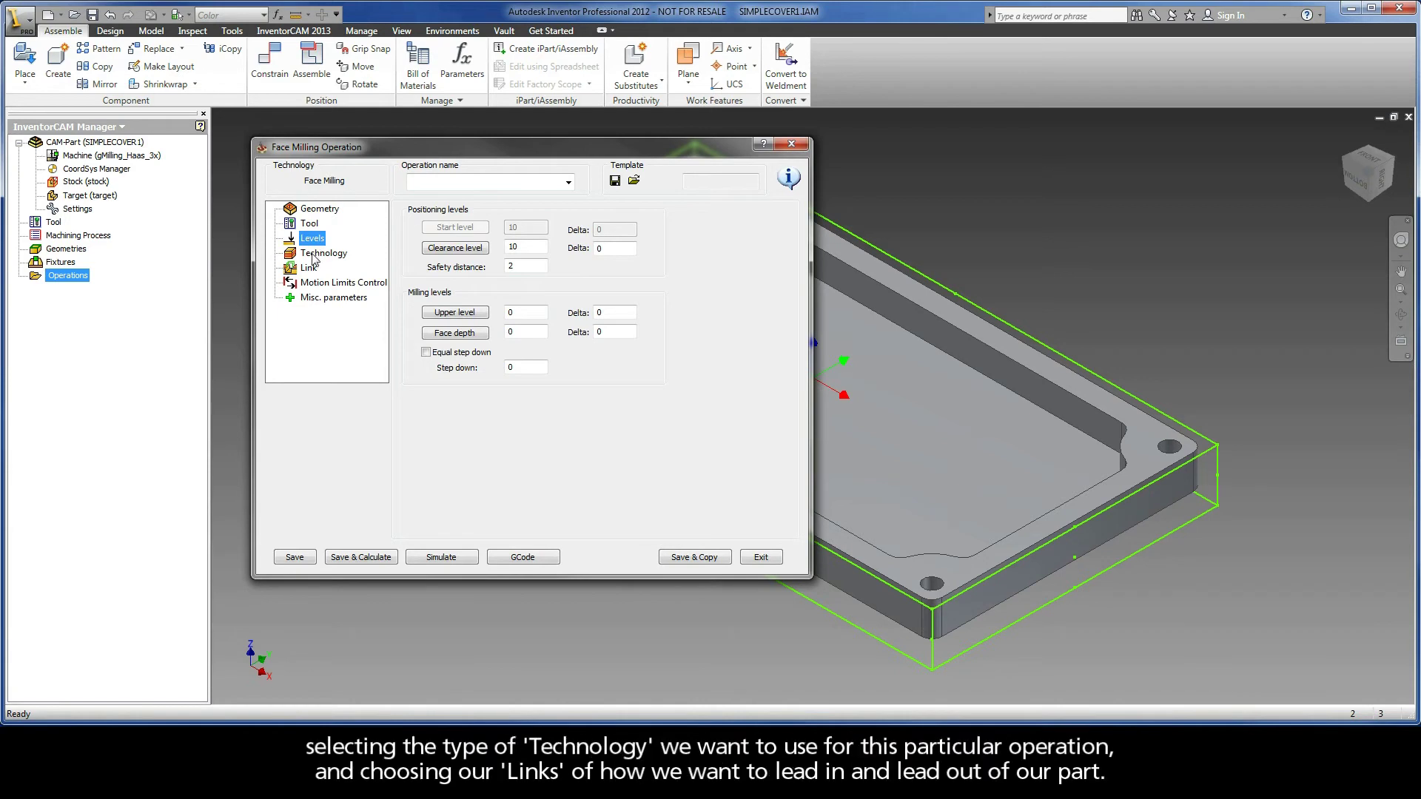
{"action": "left_click", "coordinate": [314, 256]}
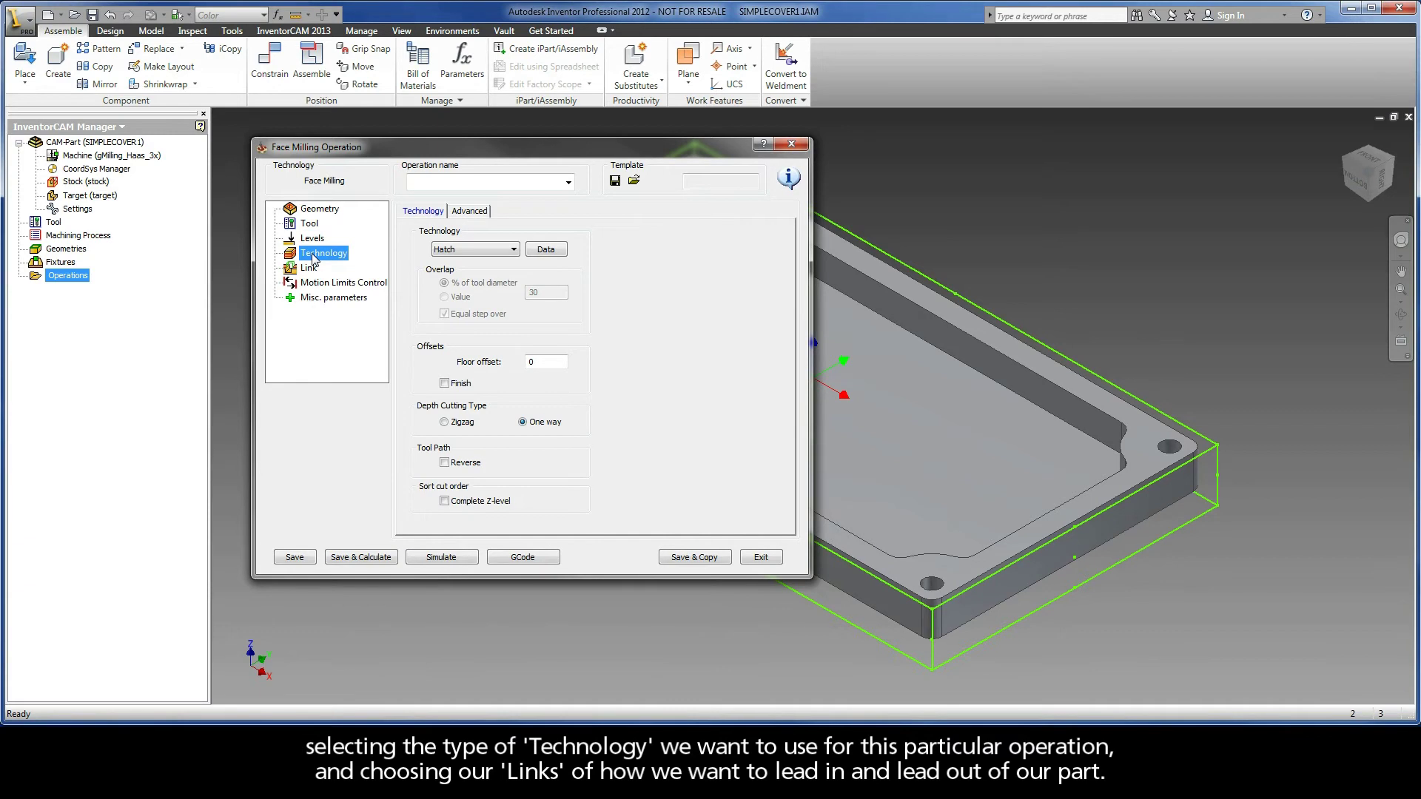
{"action": "left_click", "coordinate": [310, 267]}
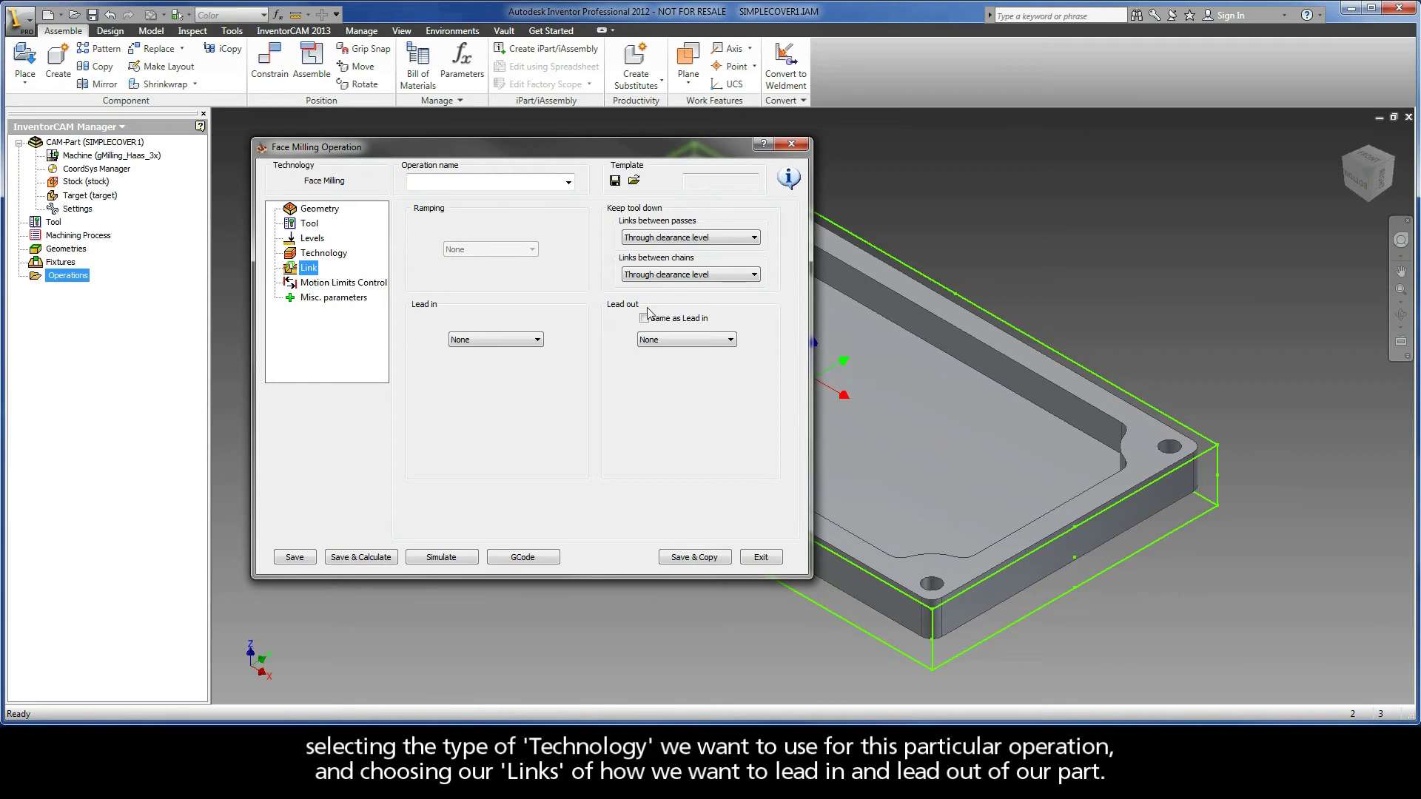
- Define the operation's geometry from the target model, using Model mode with the Box option
{"action": "left_click", "coordinate": [320, 210]}
{"action": "left_click", "coordinate": [434, 246]}
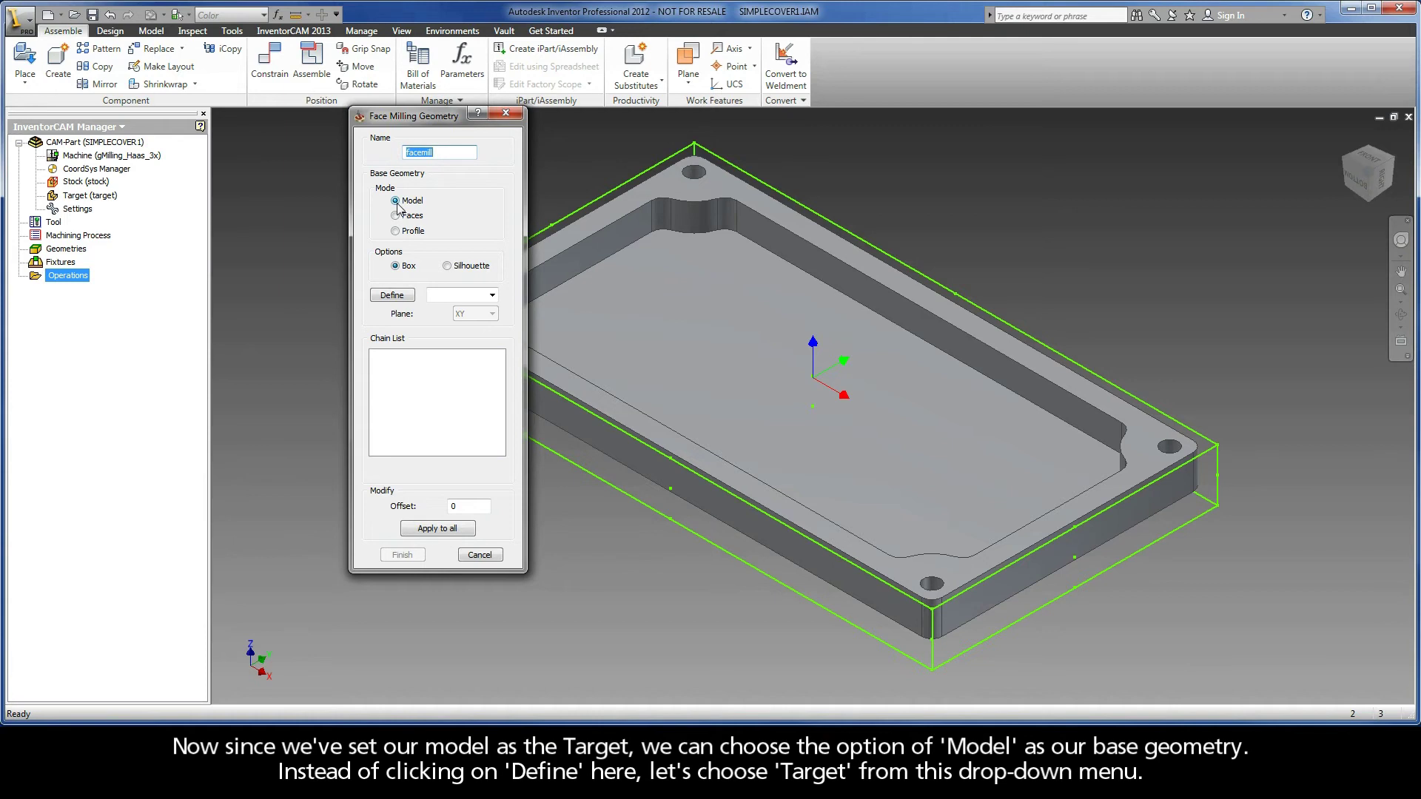
{"action": "left_click", "coordinate": [397, 204]}
{"action": "left_click", "coordinate": [492, 295]}
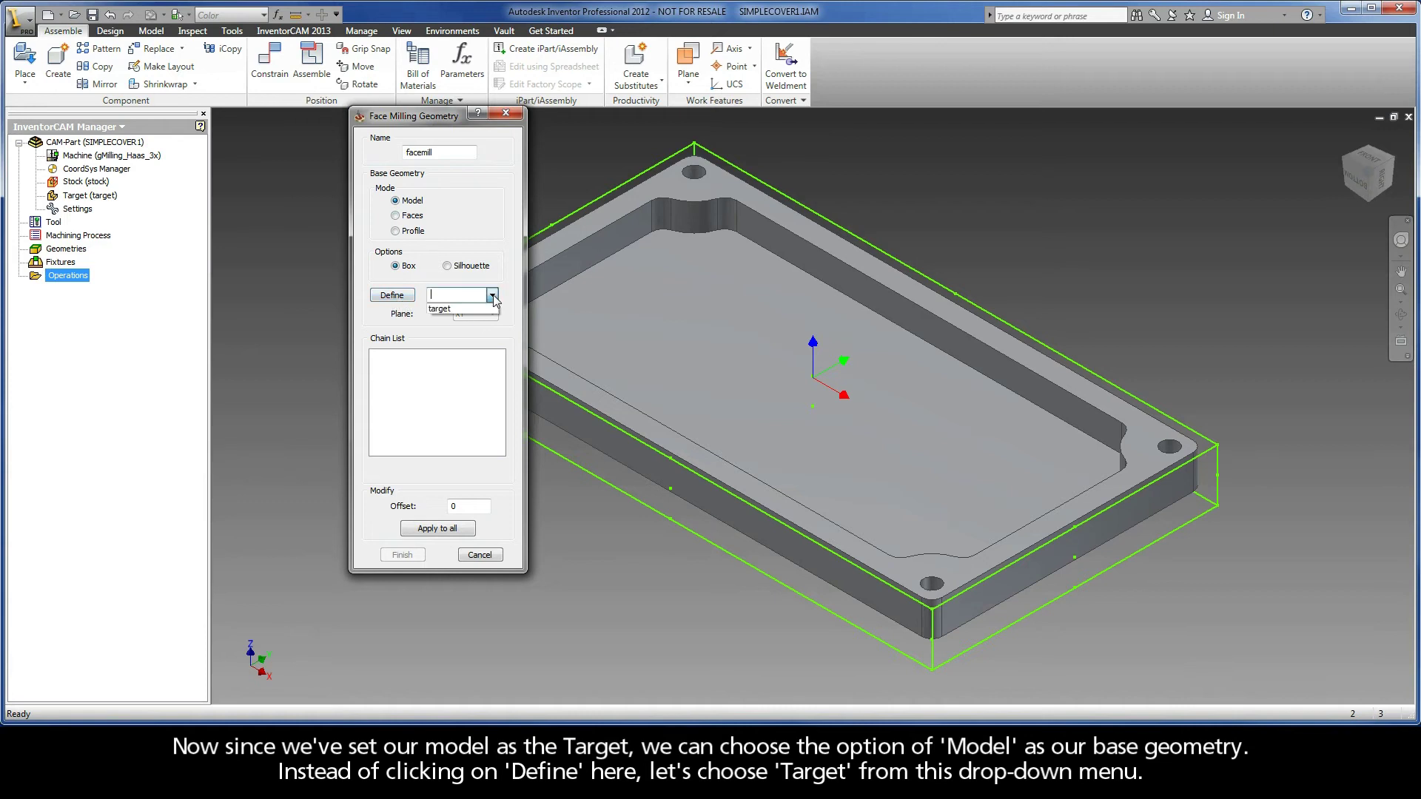
{"action": "left_click", "coordinate": [444, 314]}
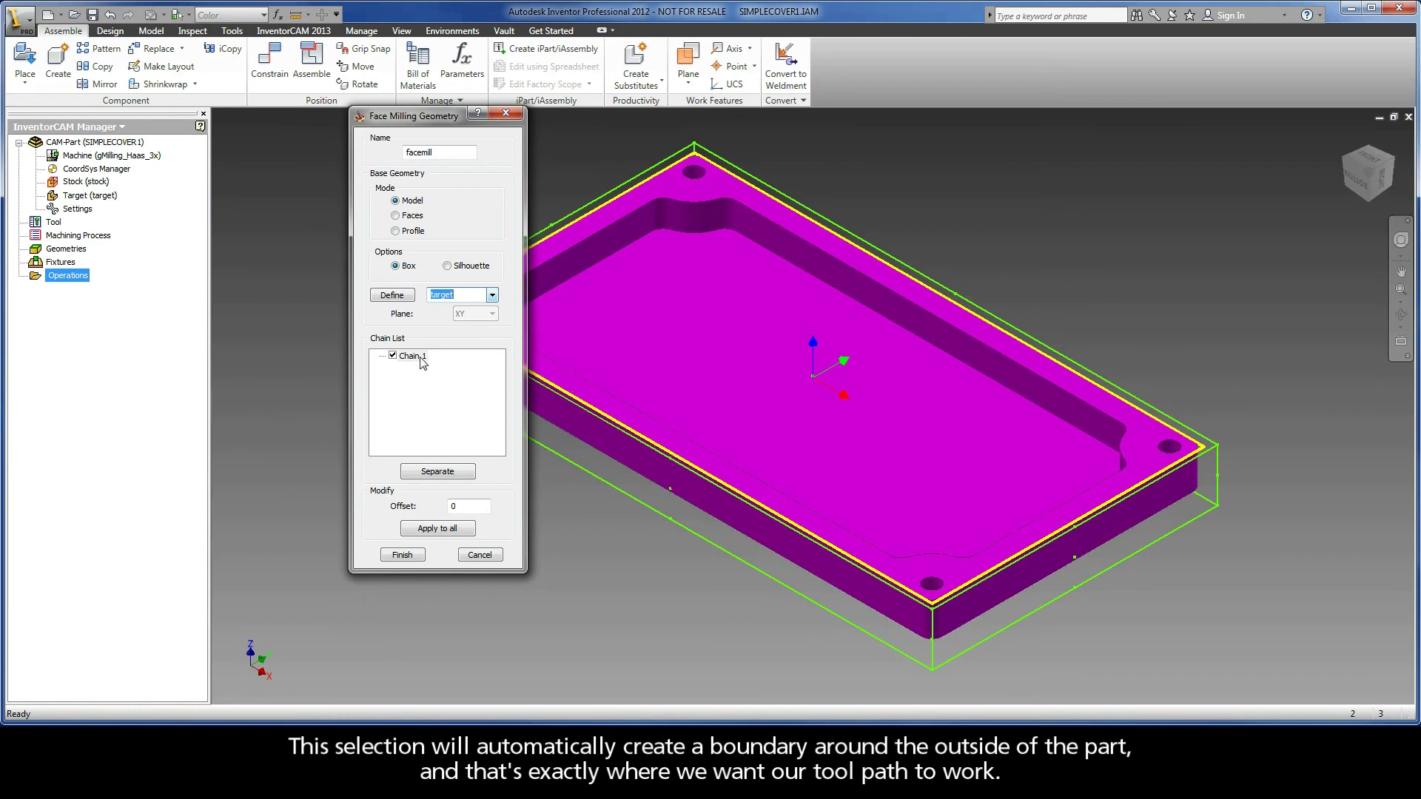
{"action": "left_click", "coordinate": [403, 555]}
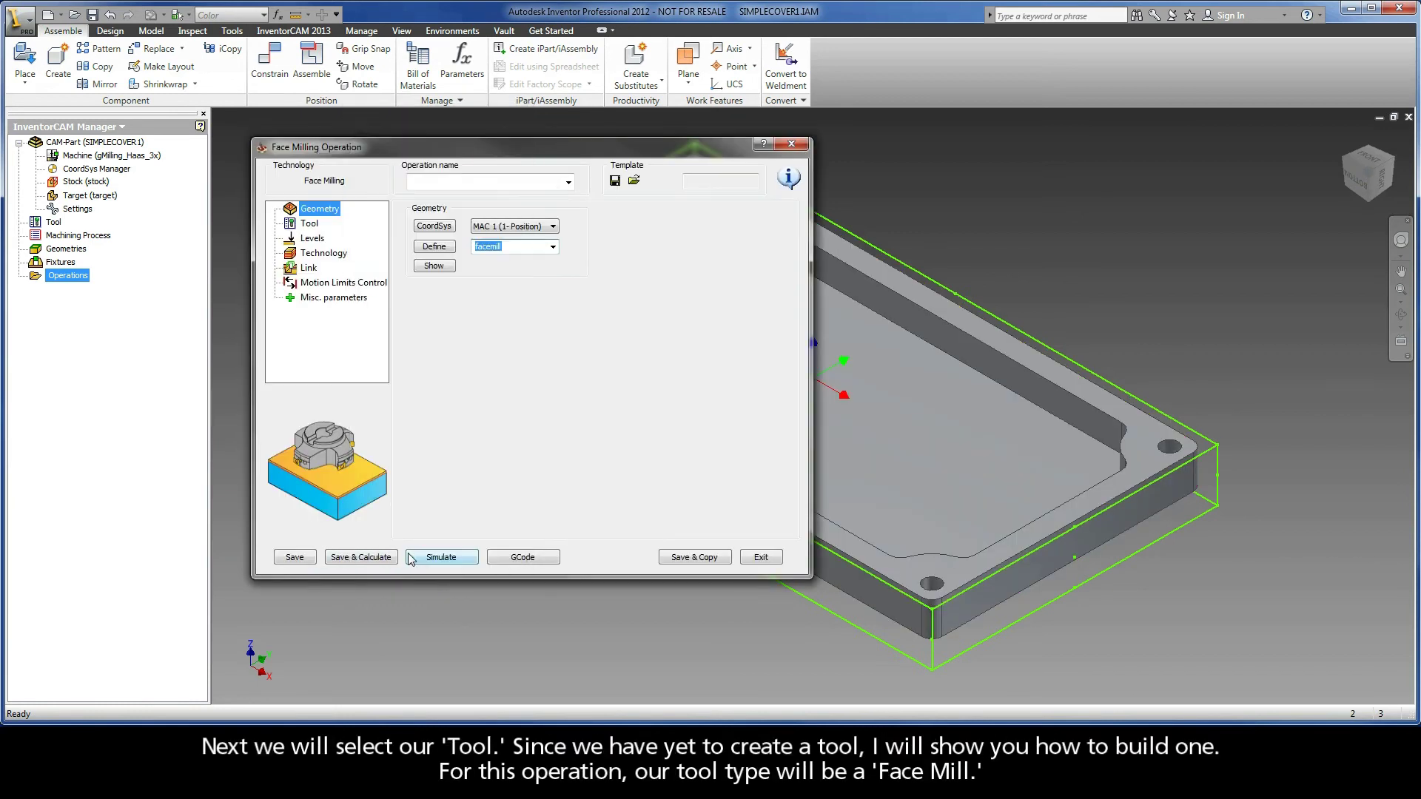
- Create a new Face Mill tool for the face milling operation
{"action": "left_click", "coordinate": [309, 224]}
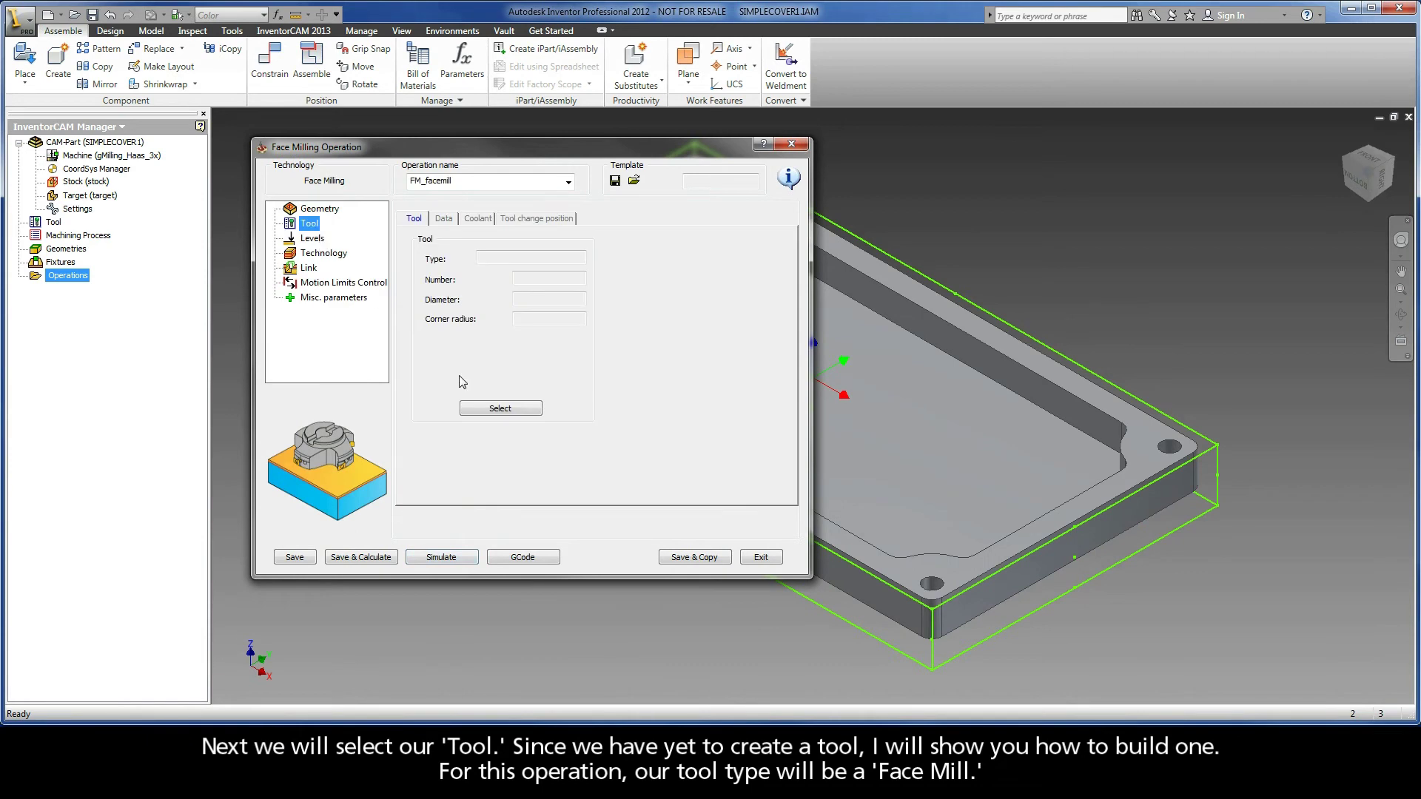
{"action": "left_click", "coordinate": [500, 409]}
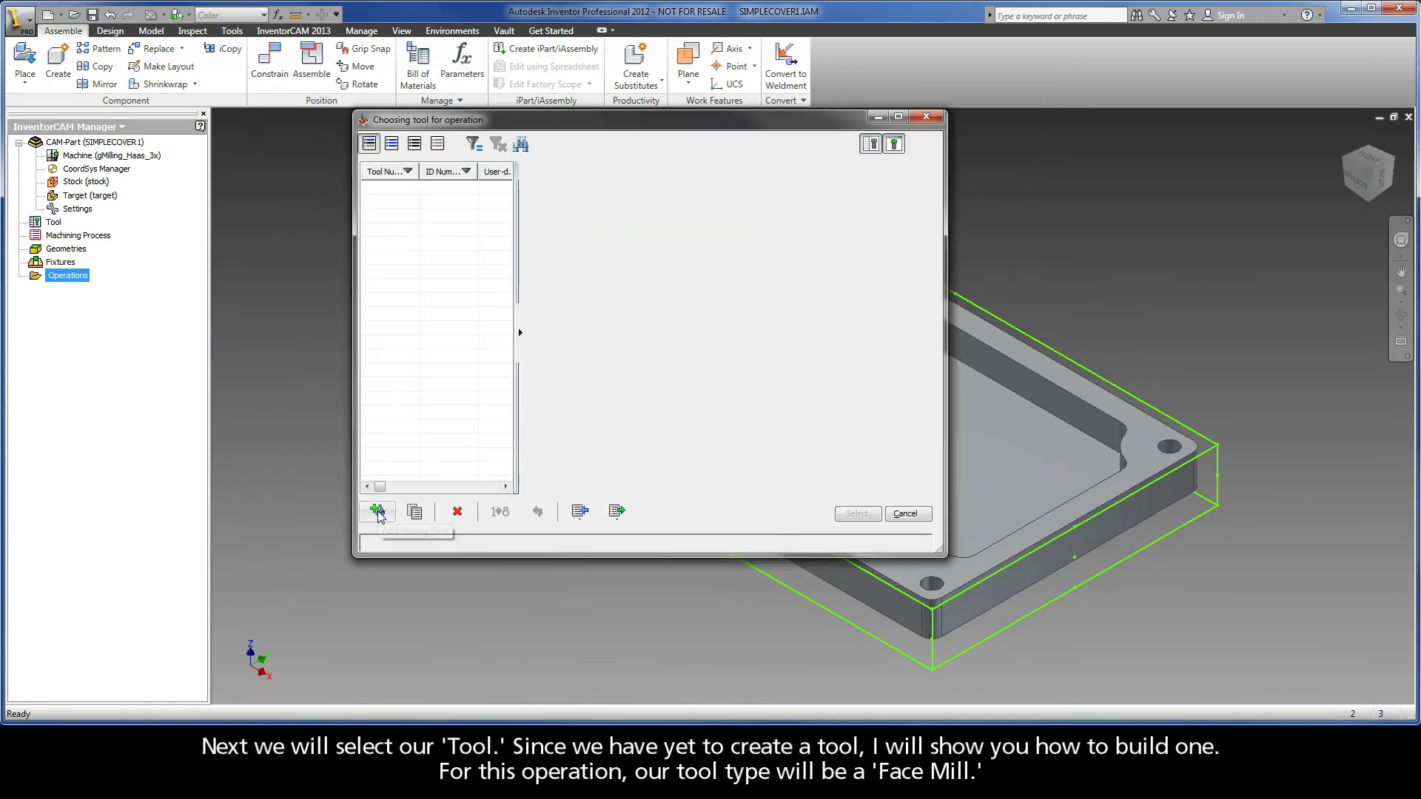
{"action": "left_click", "coordinate": [379, 512]}
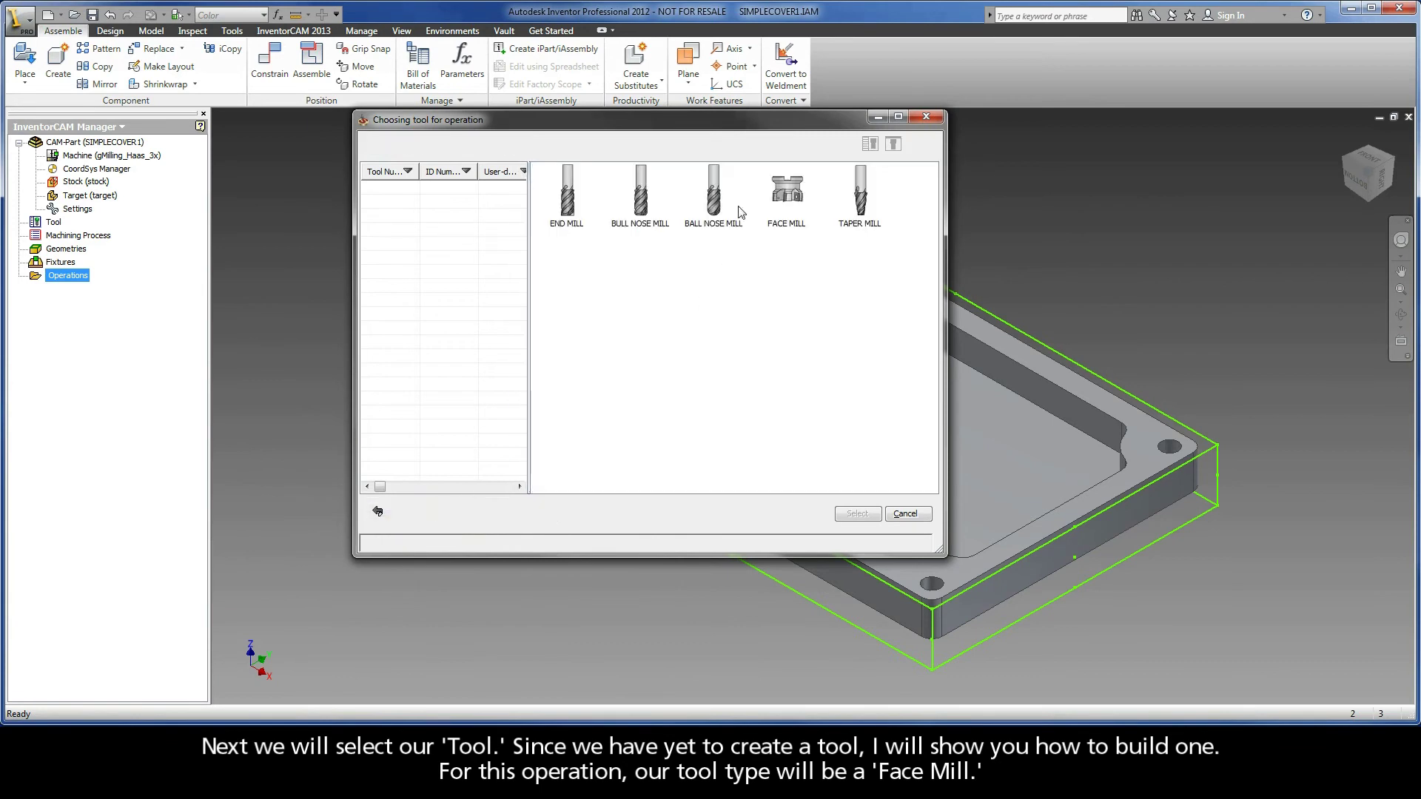
{"action": "left_click", "coordinate": [788, 196]}
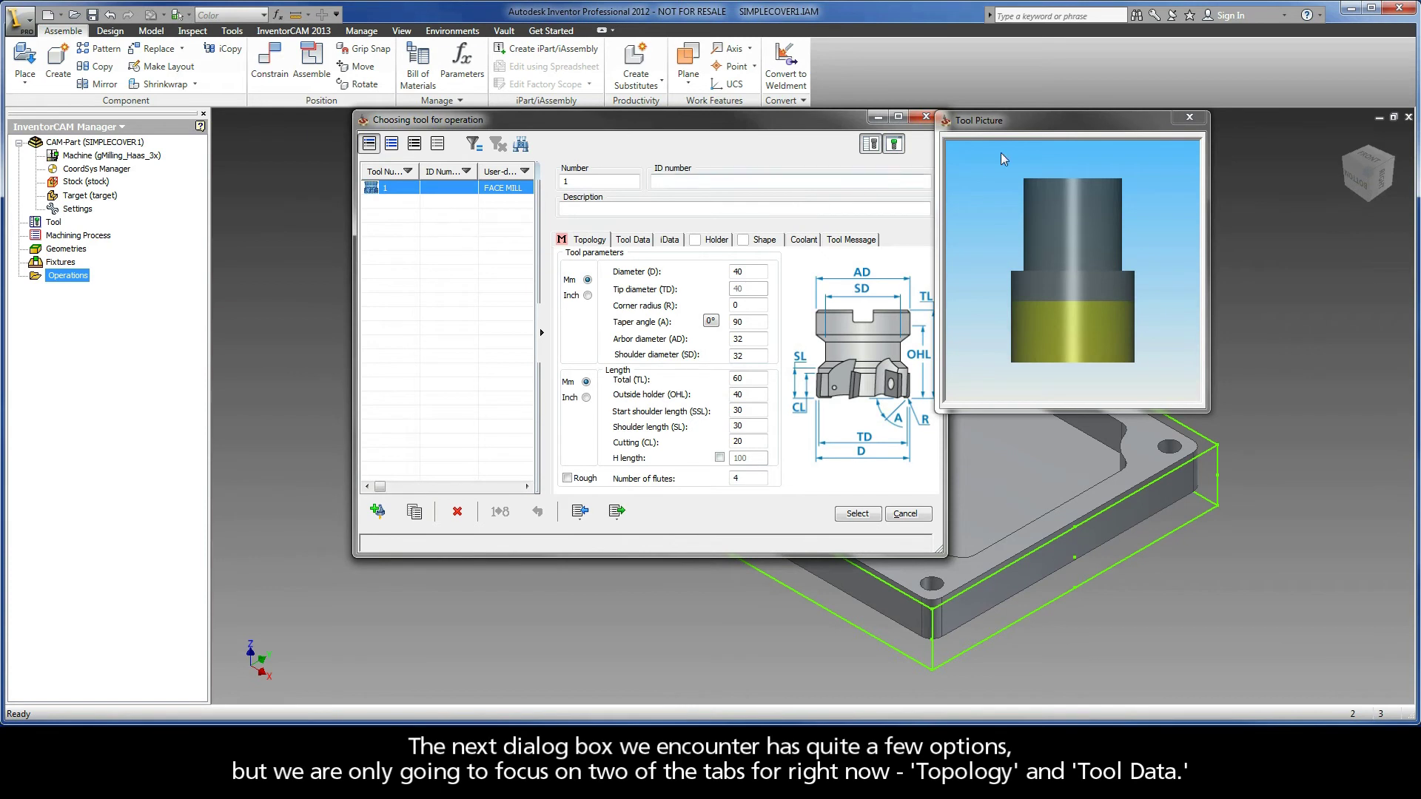
{"action": "left_click_drag", "start_coordinate": [1016, 120], "coordinate": [1028, 120]}
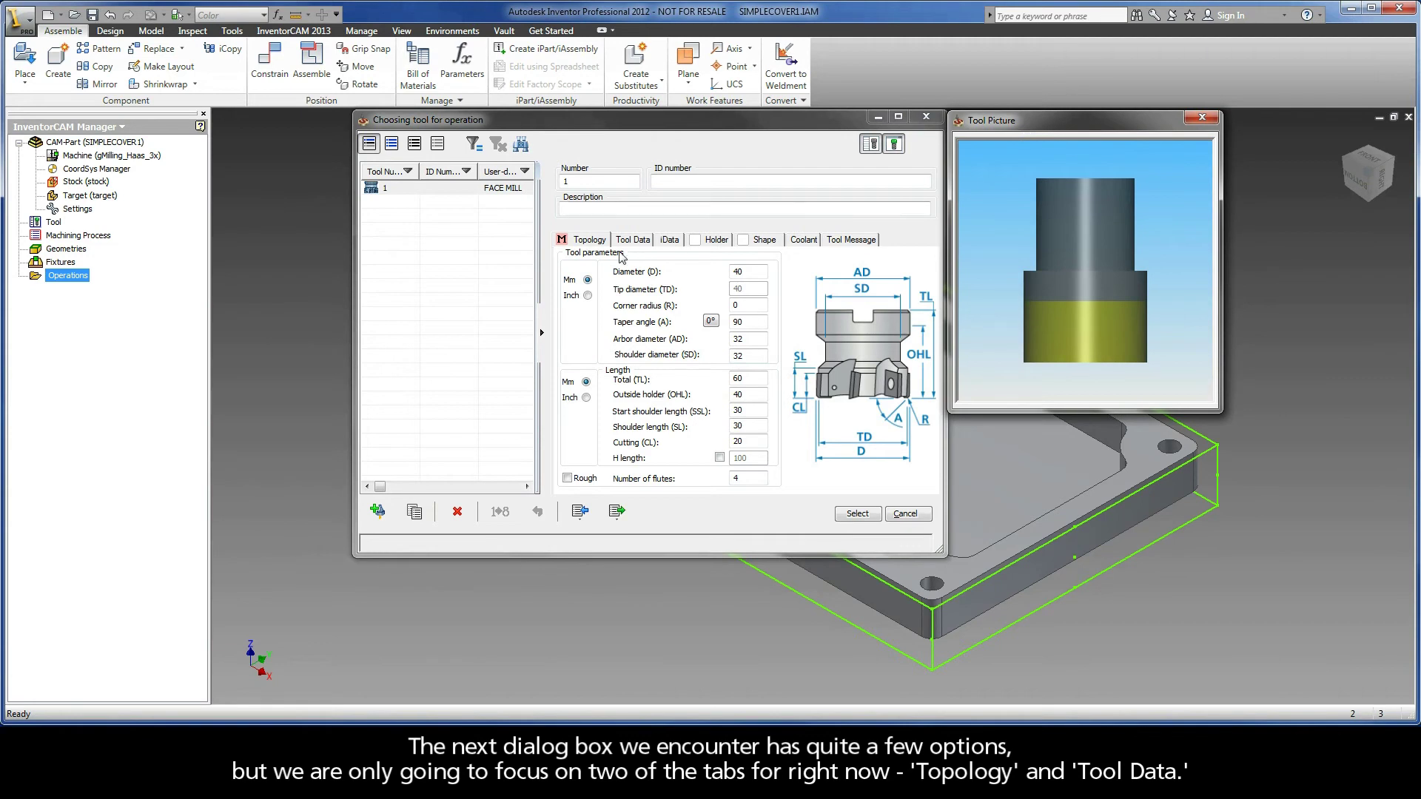
- Review the face mill's topology and tool data, and set its diameter to 100 mm
{"action": "left_click", "coordinate": [585, 245]}
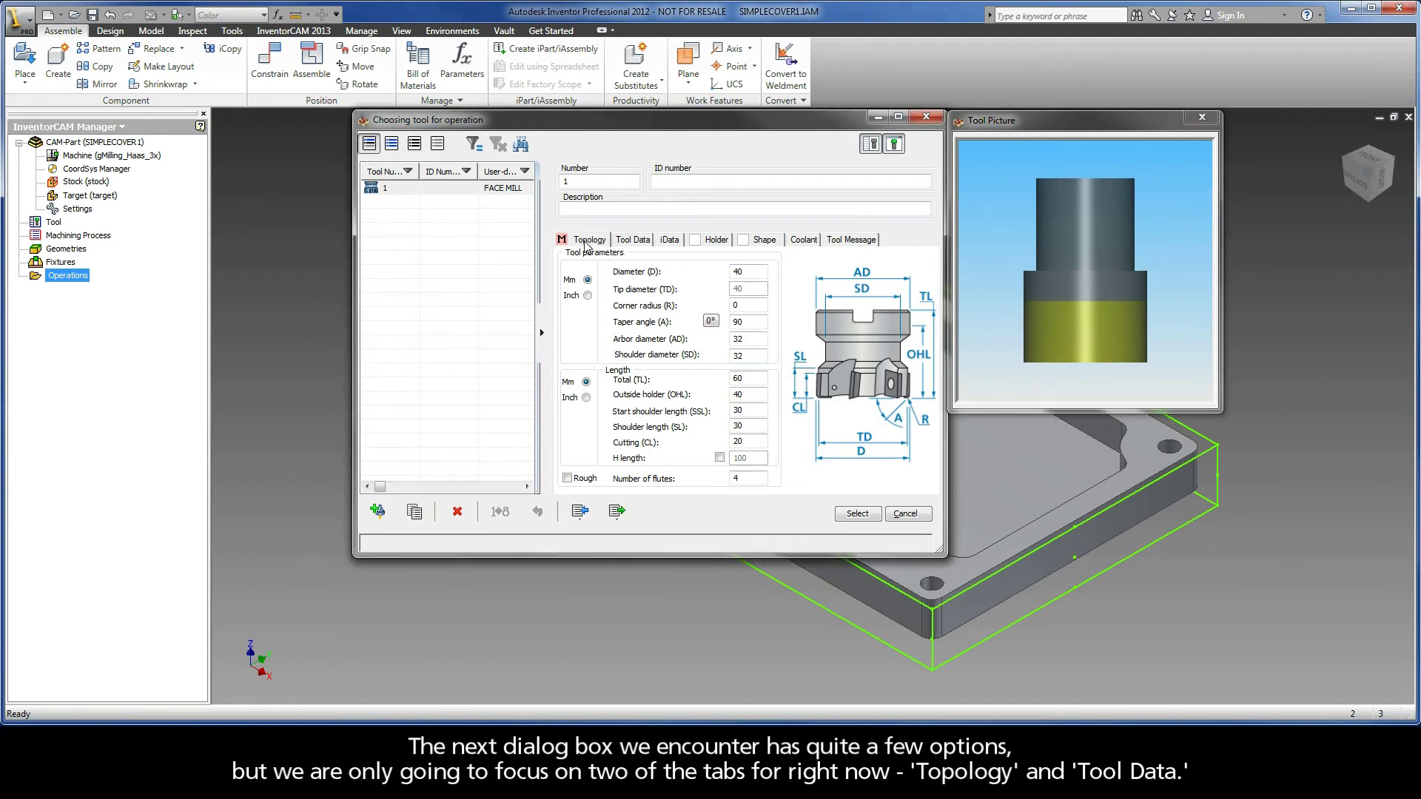
{"action": "left_click", "coordinate": [634, 240]}
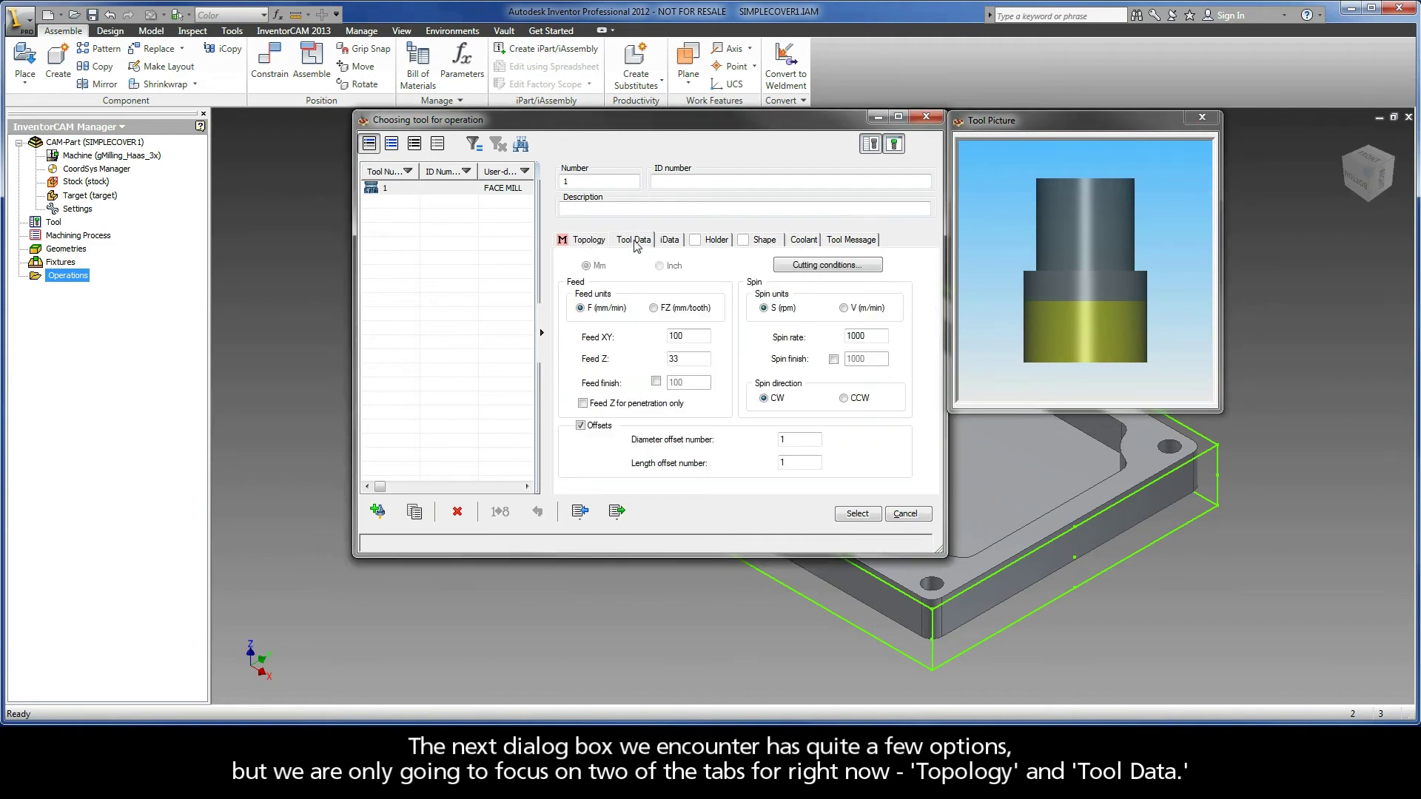
{"action": "left_click", "coordinate": [590, 241]}
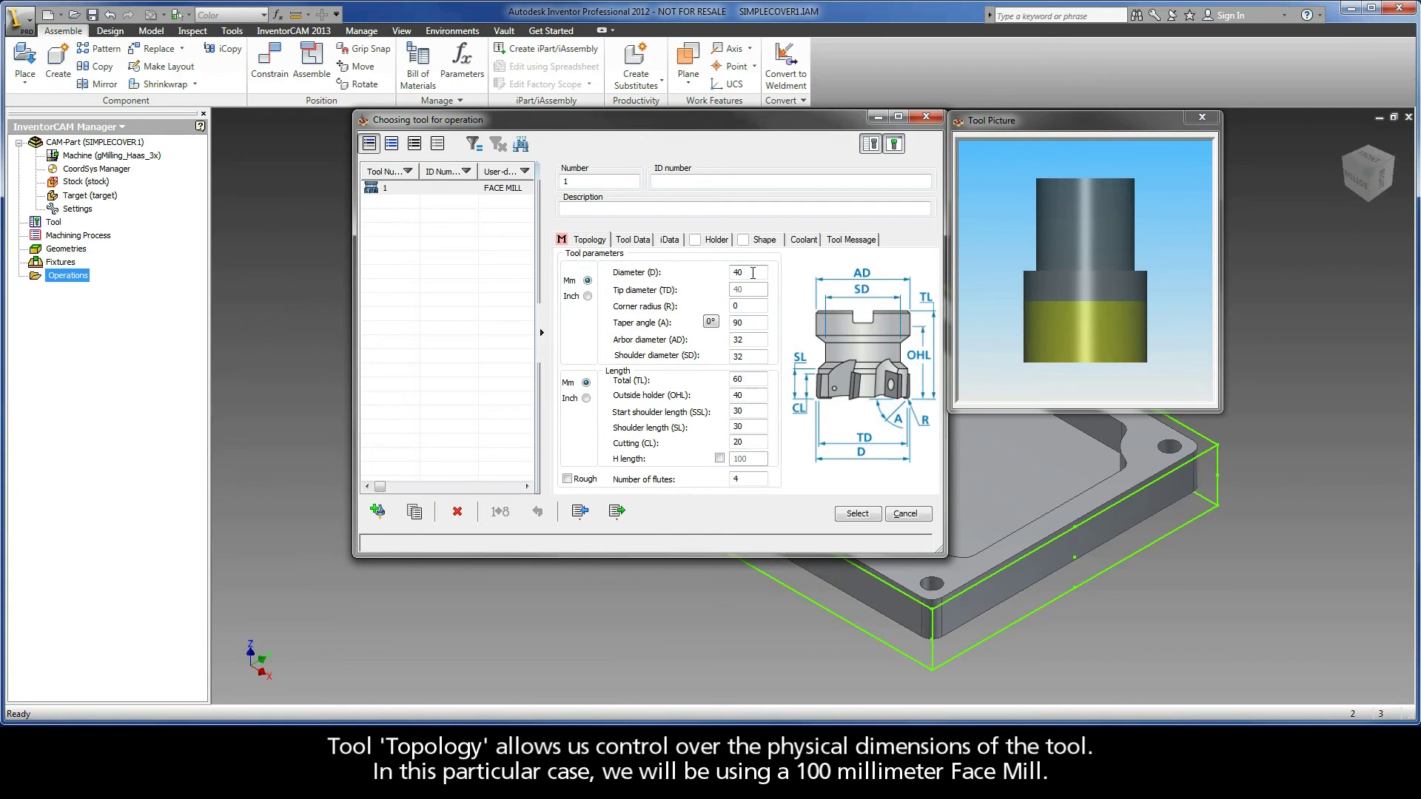
{"action": "left_click", "coordinate": [753, 273]}
{"action": "type", "text": "100"}
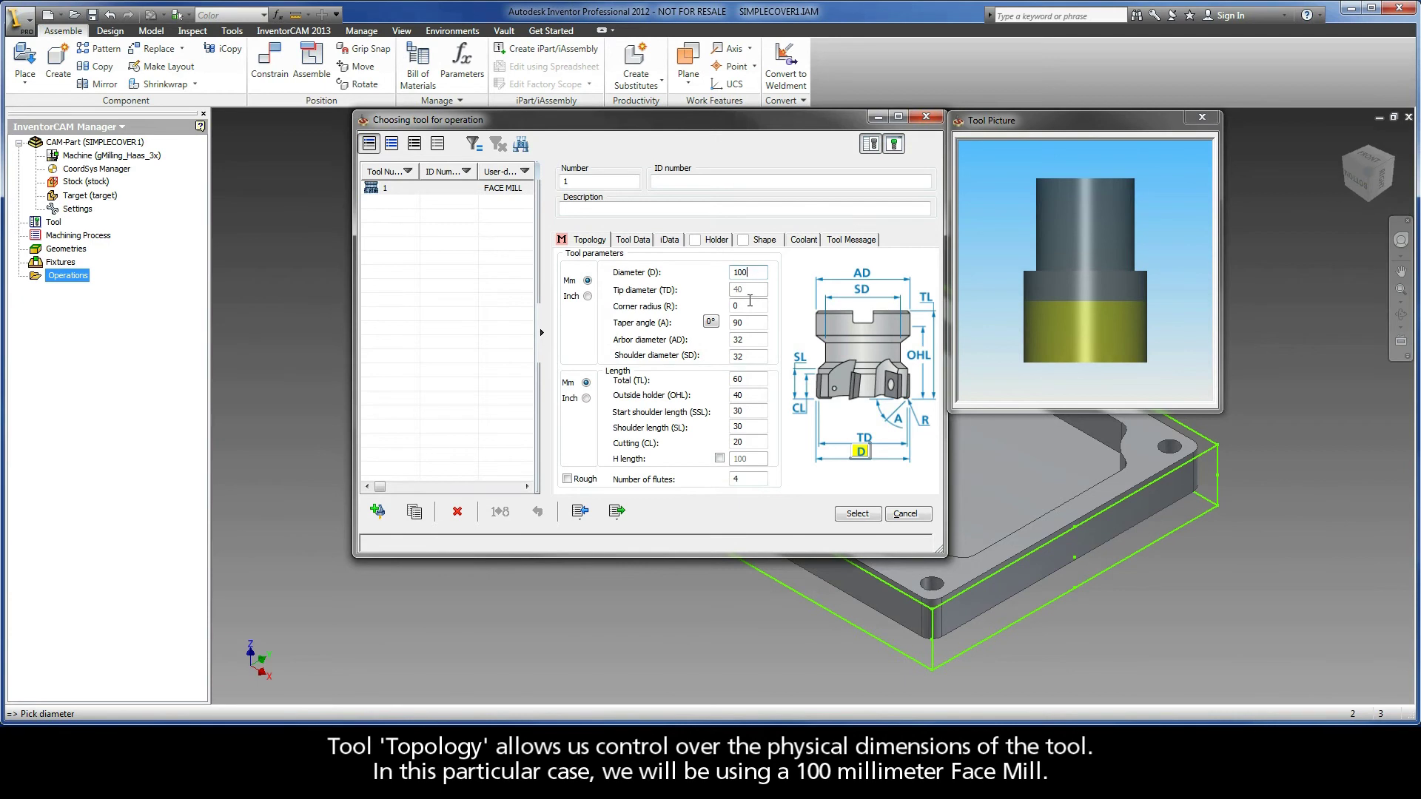
- Check the face mill's remaining dimensions, feeds and speeds, and assign the tool to the operation
{"action": "left_click", "coordinate": [748, 305]}
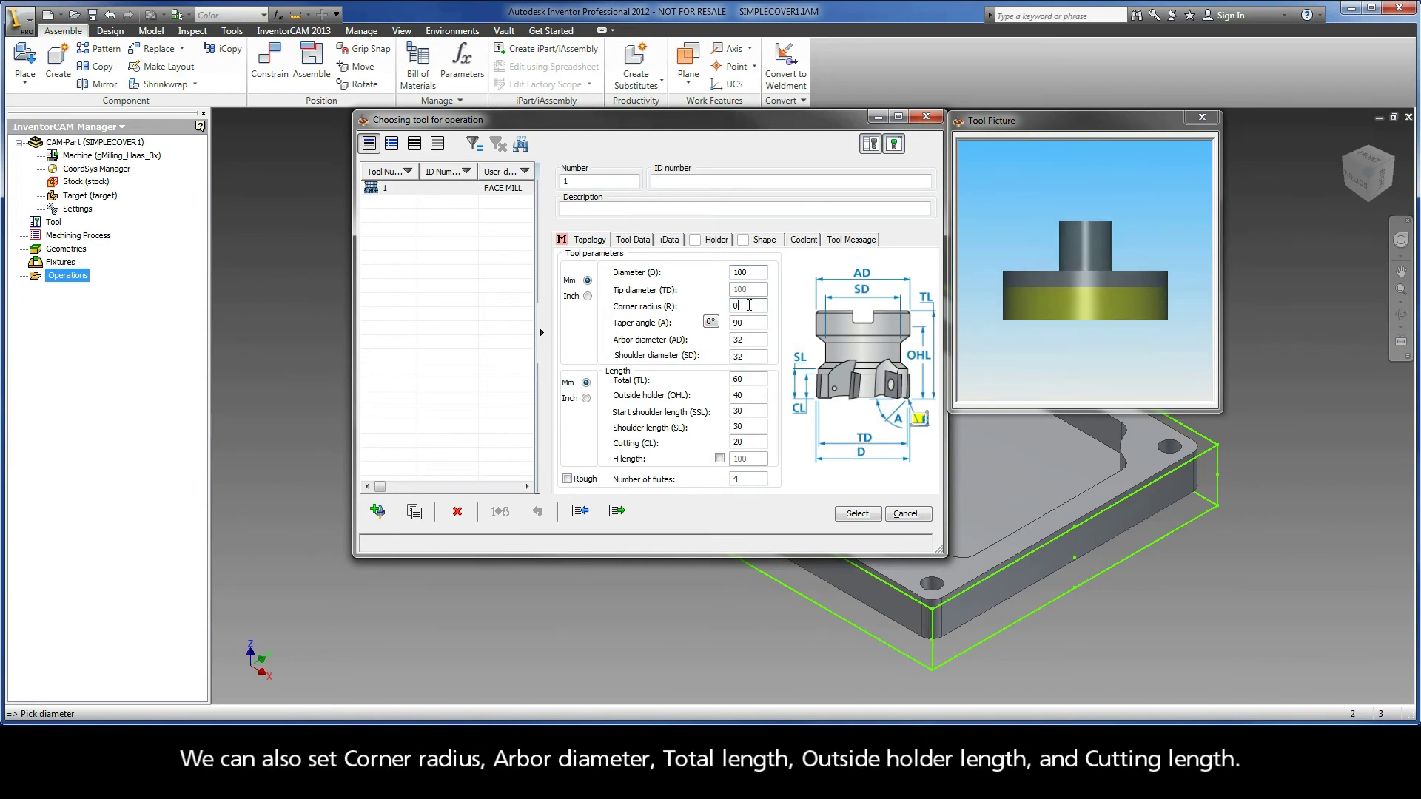
{"action": "left_click", "coordinate": [745, 340]}
{"action": "left_click", "coordinate": [747, 377]}
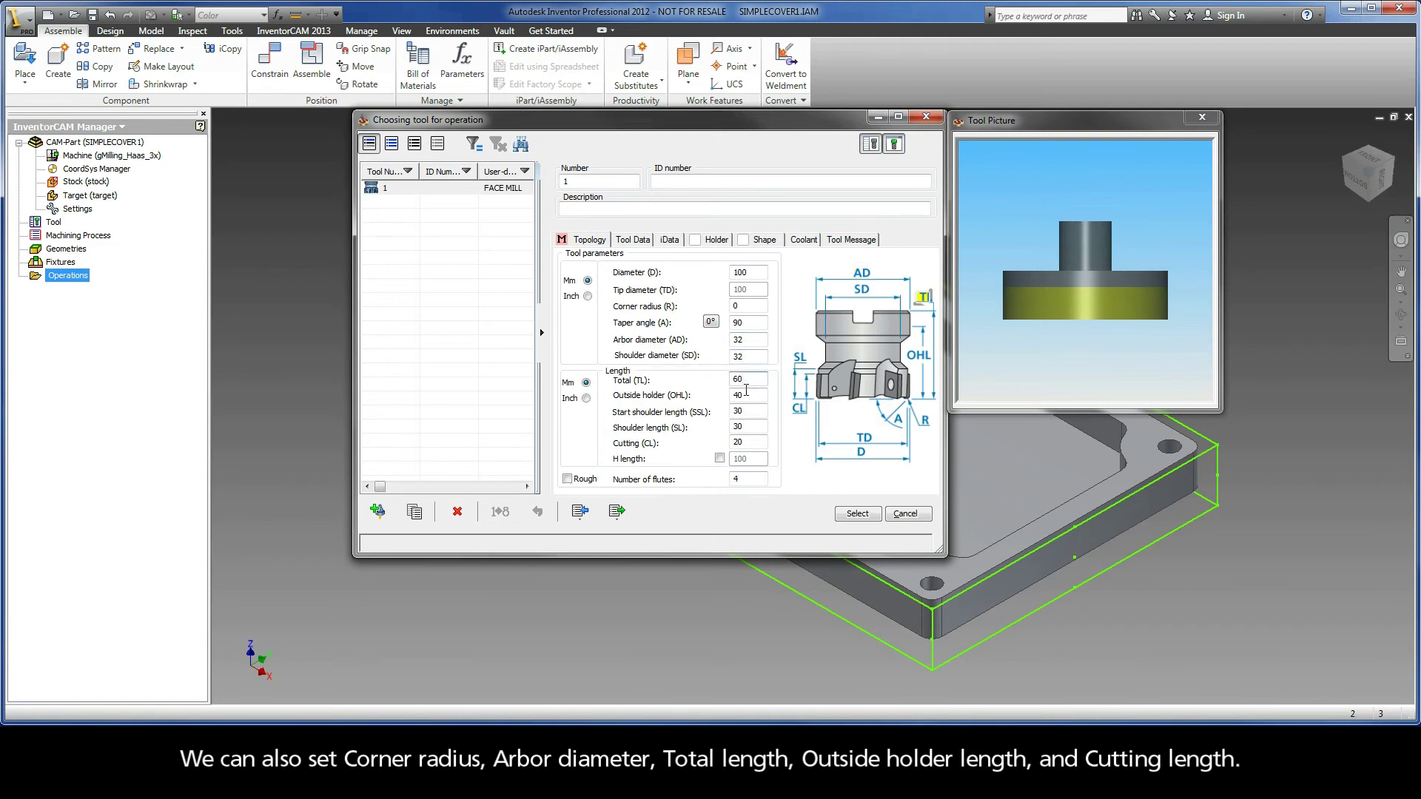
{"action": "left_click", "coordinate": [746, 396]}
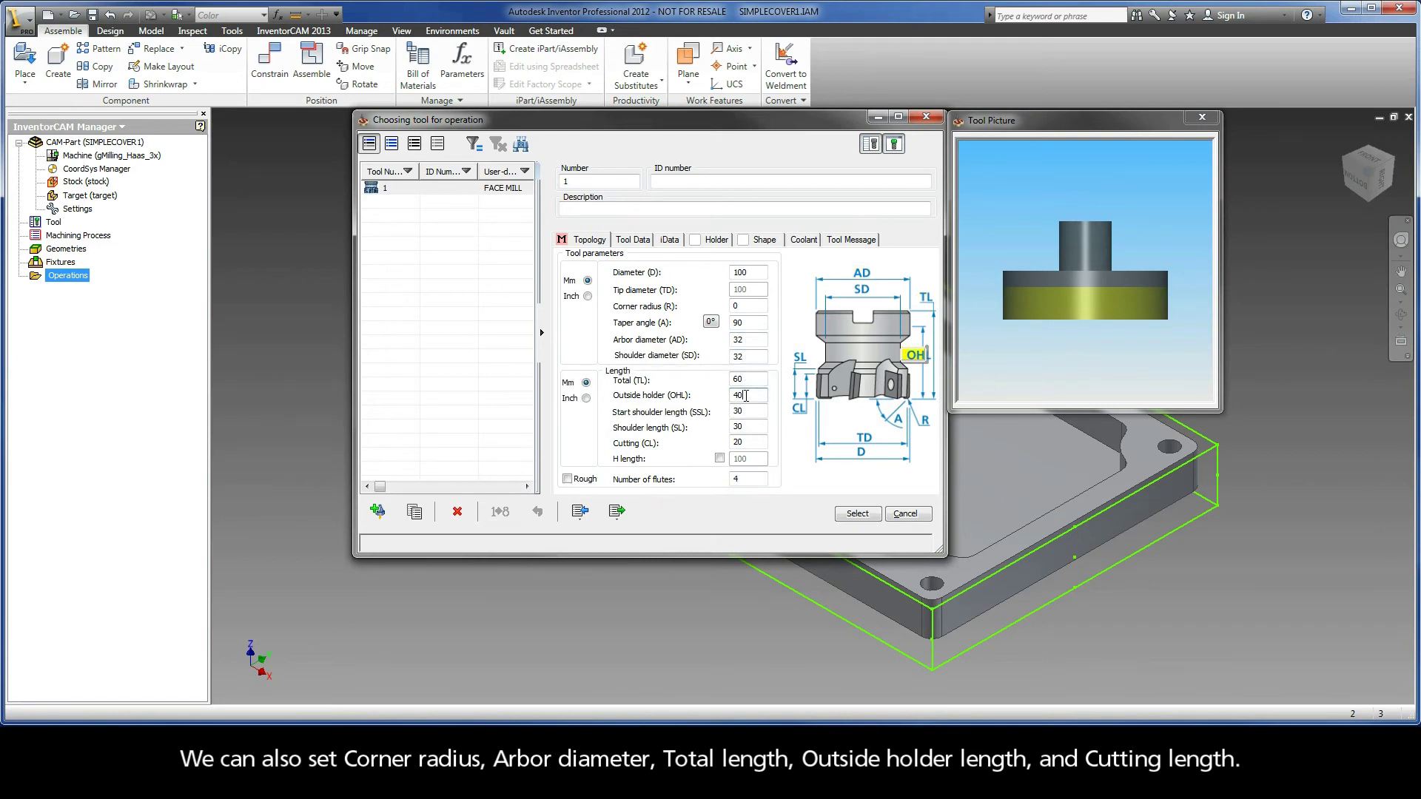
{"action": "left_click", "coordinate": [744, 442]}
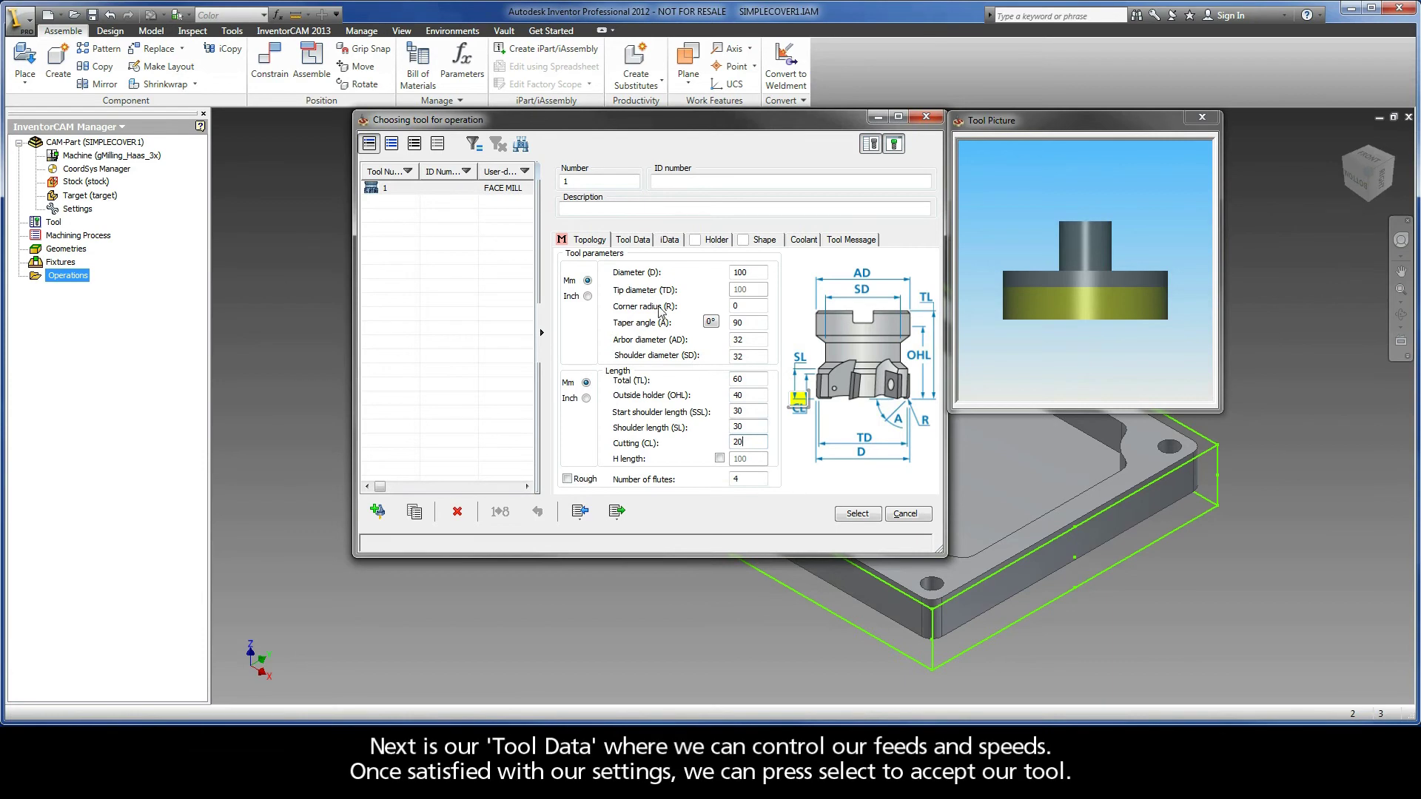
{"action": "left_click", "coordinate": [634, 240]}
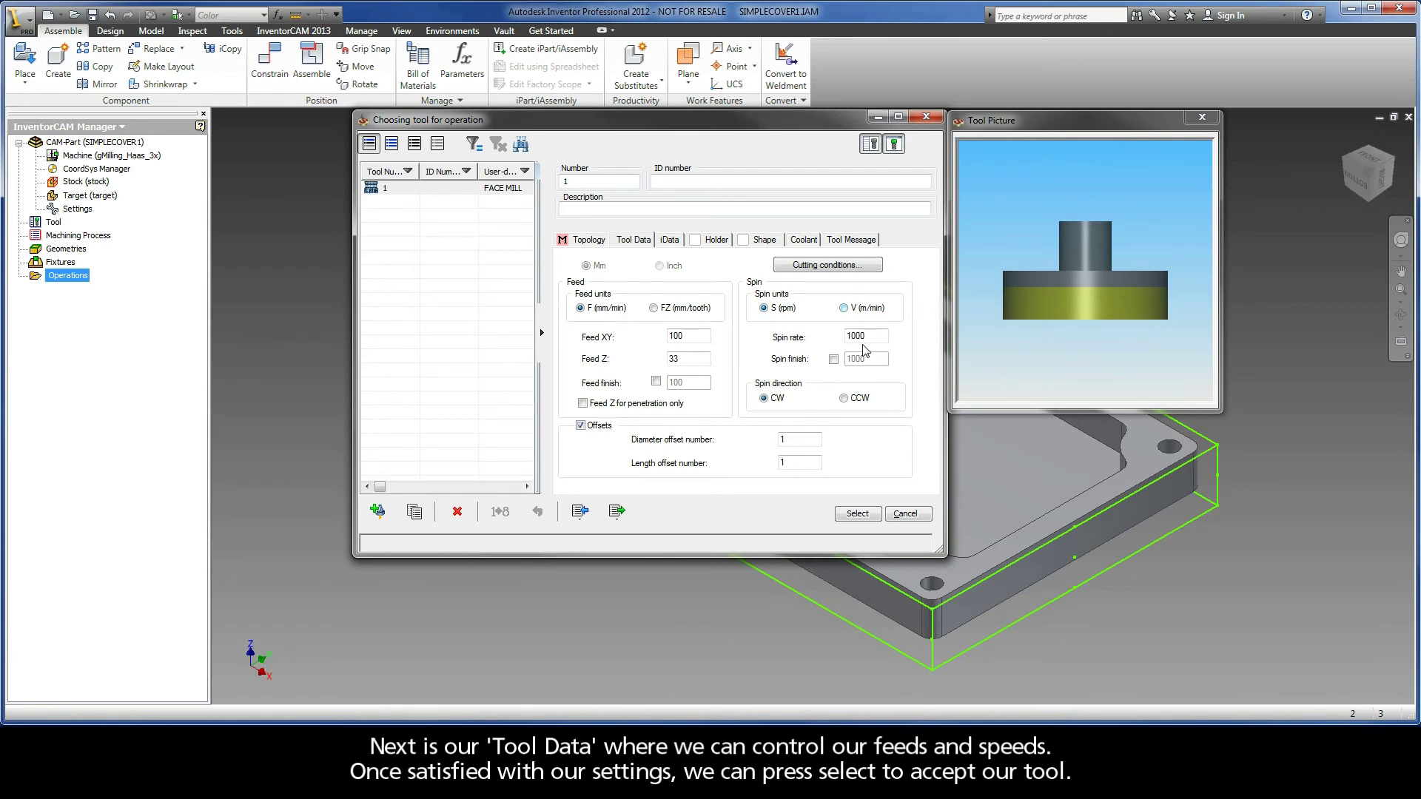
{"action": "left_click", "coordinate": [866, 515]}
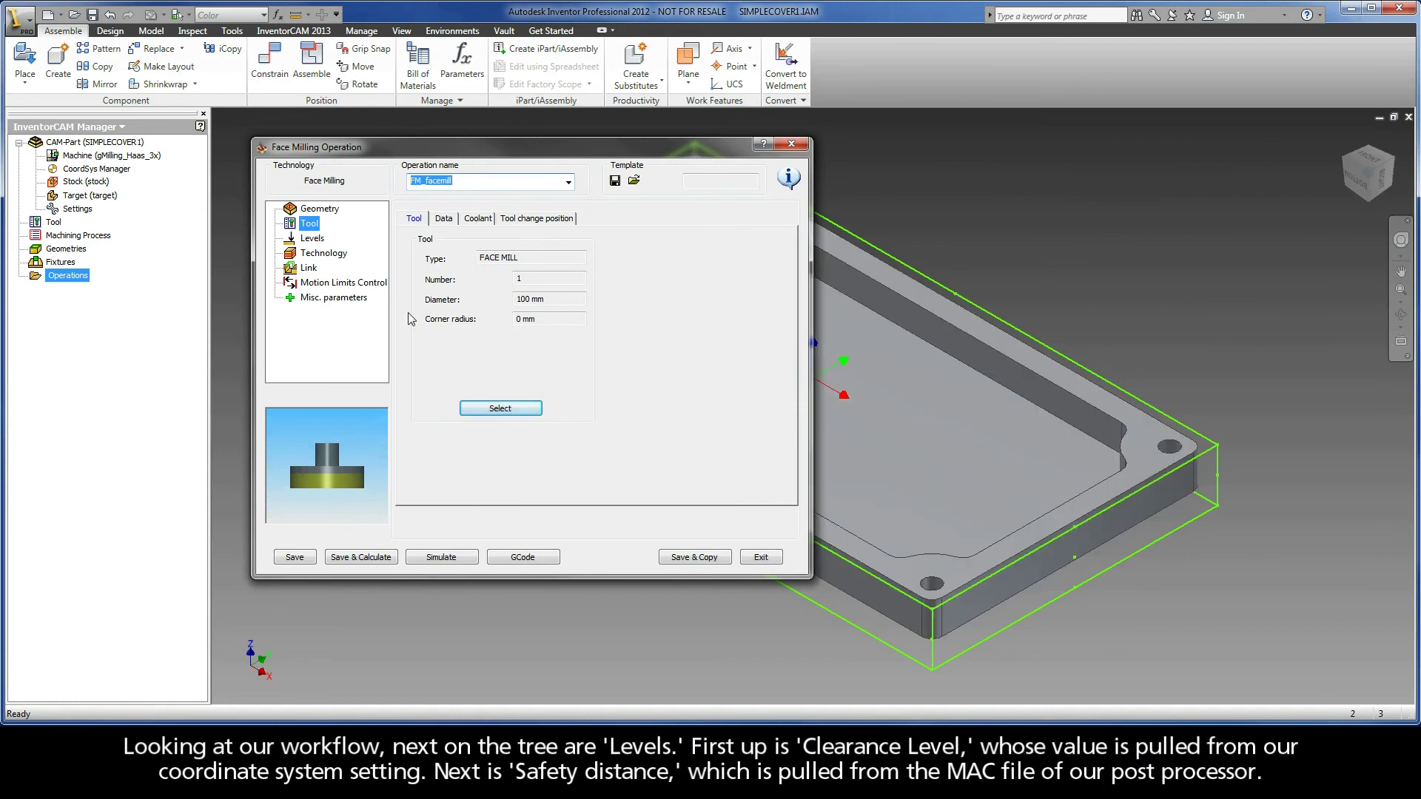
- Set the milling upper level to Z 0.5 by picking the top edge of the stock box
{"action": "left_click", "coordinate": [310, 239]}
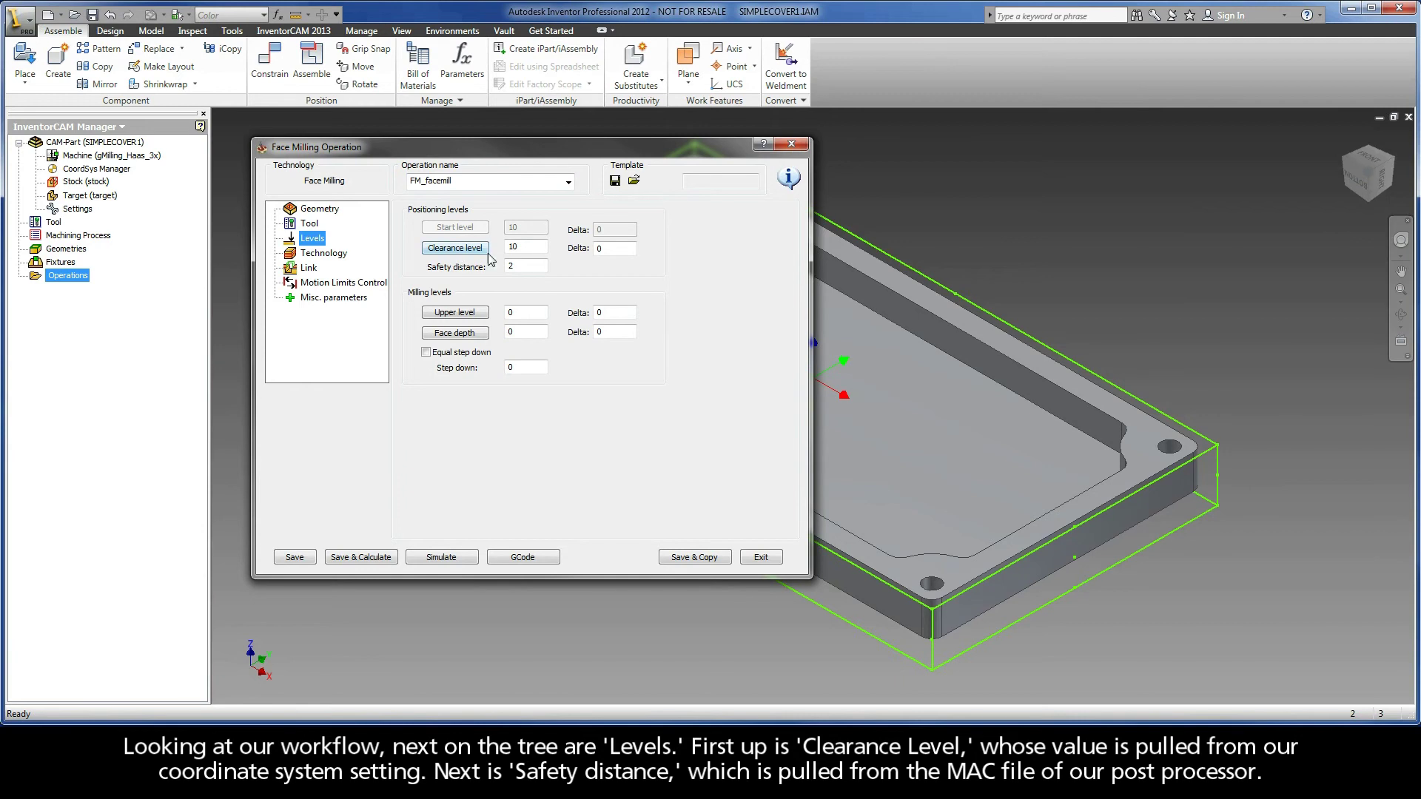
{"action": "left_click", "coordinate": [521, 247]}
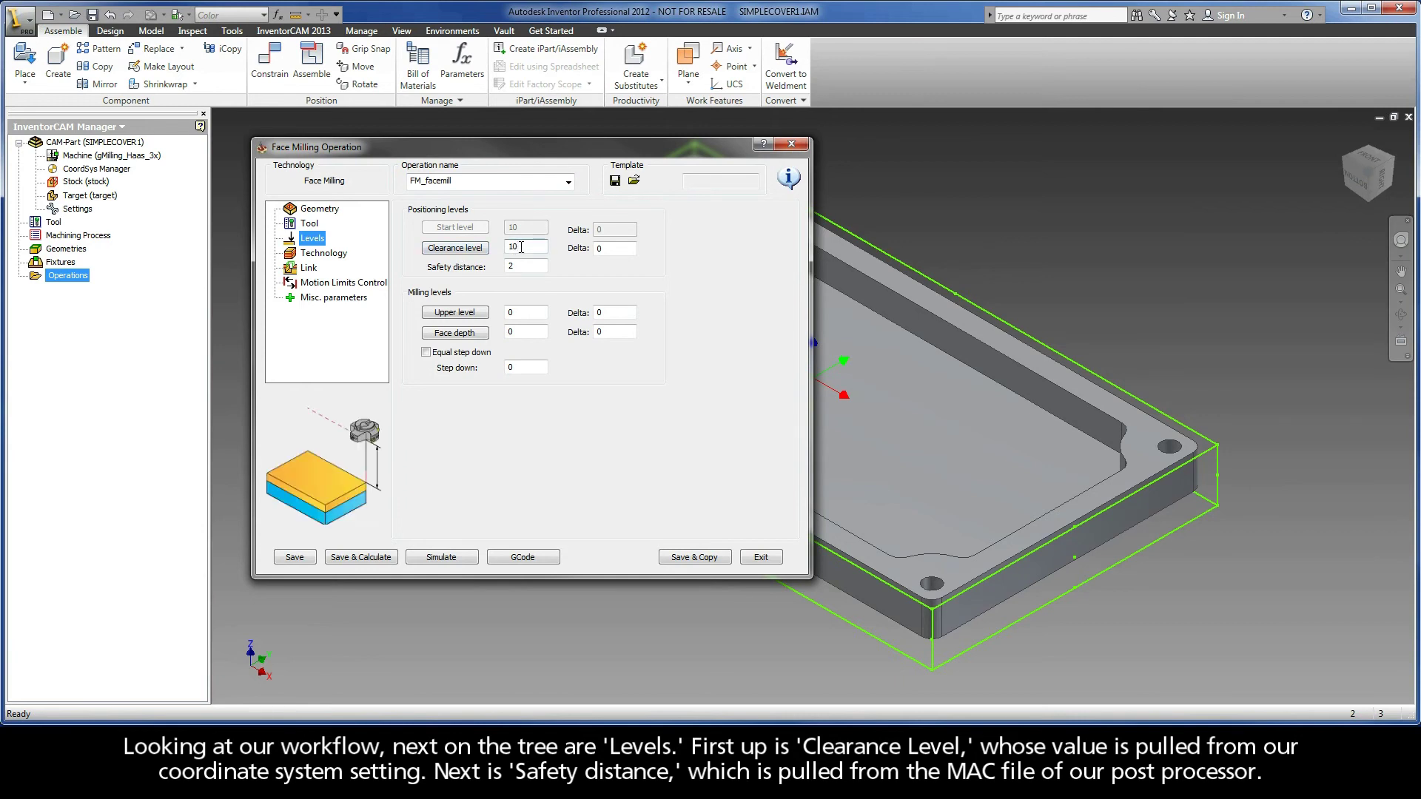
{"action": "left_click", "coordinate": [516, 265]}
{"action": "left_click", "coordinate": [456, 313]}
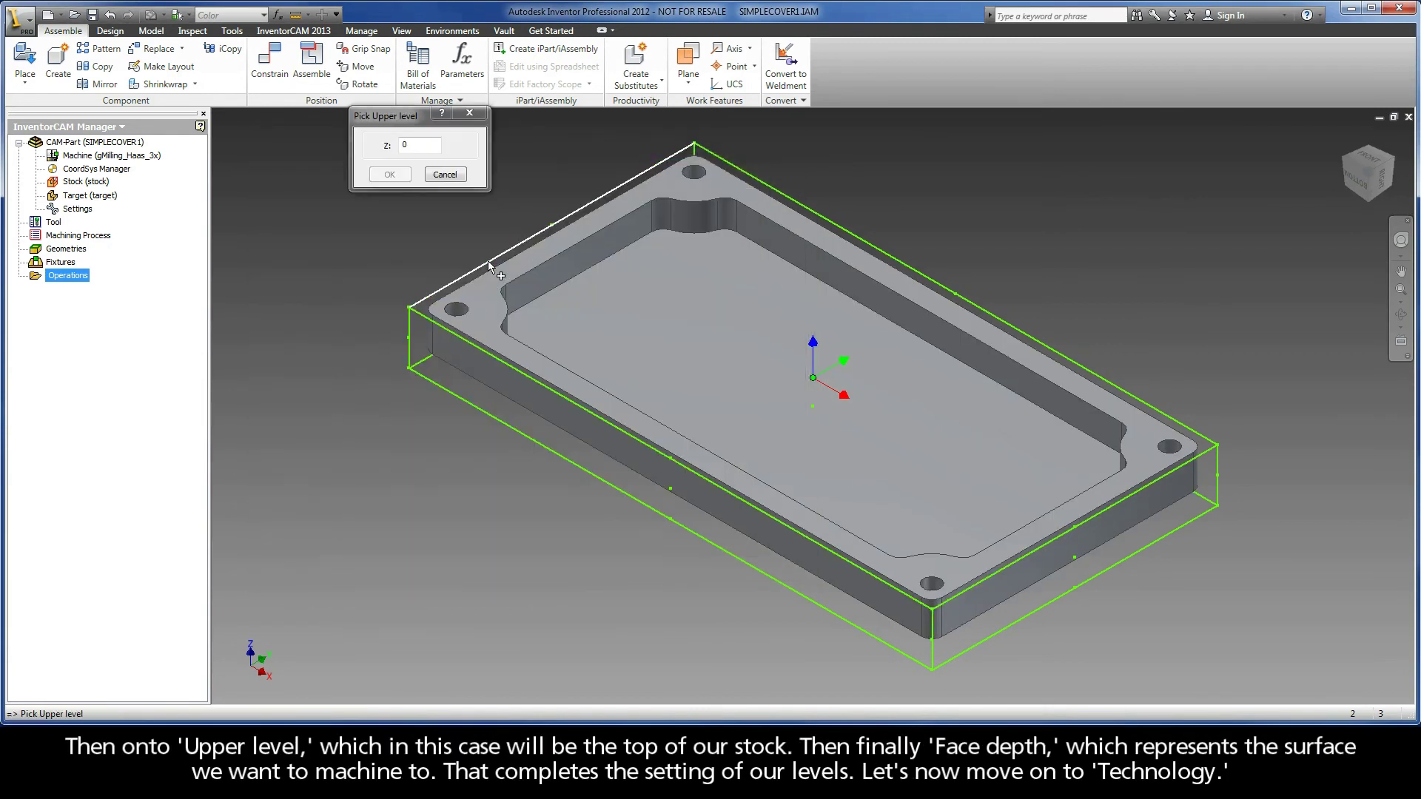
{"action": "left_click", "coordinate": [488, 261]}
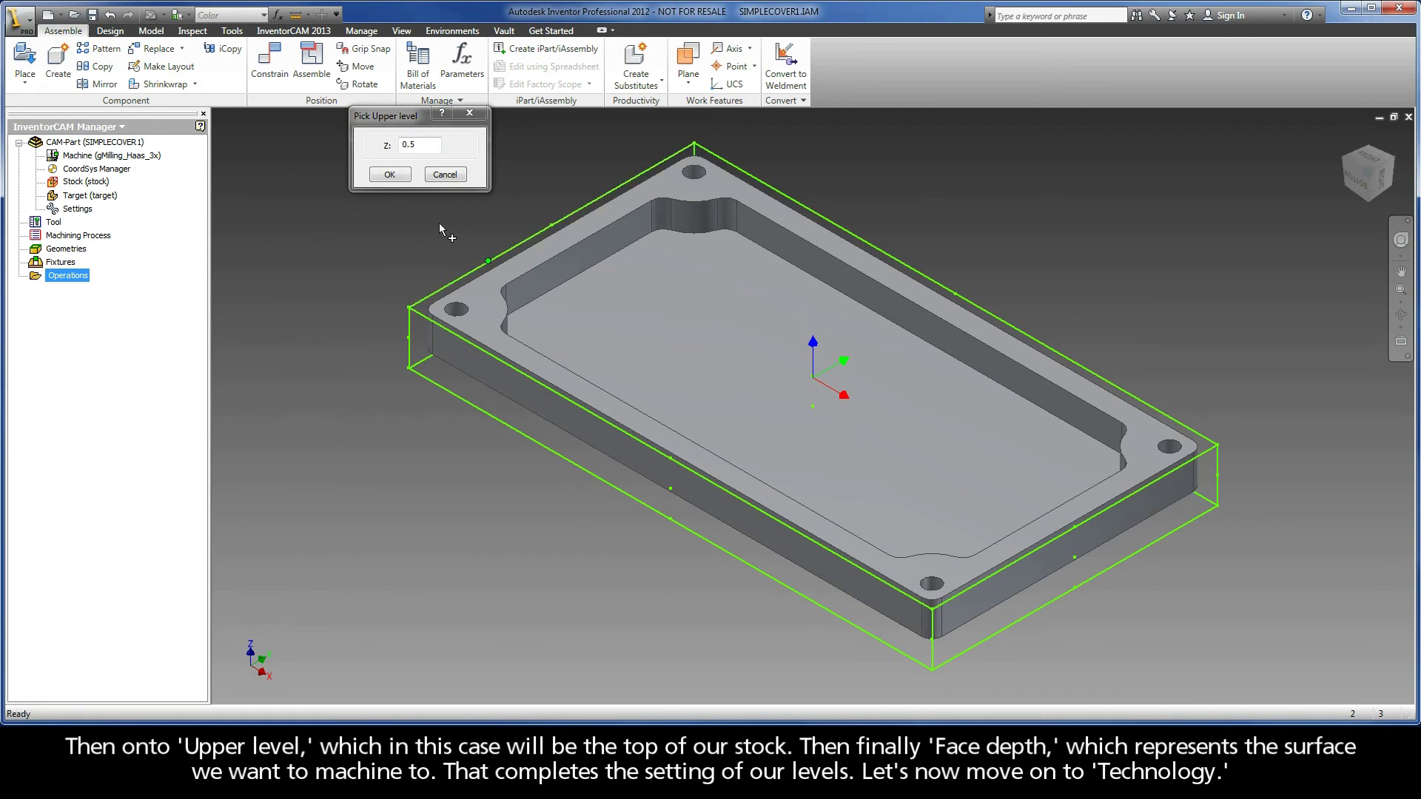
{"action": "left_click", "coordinate": [390, 176]}
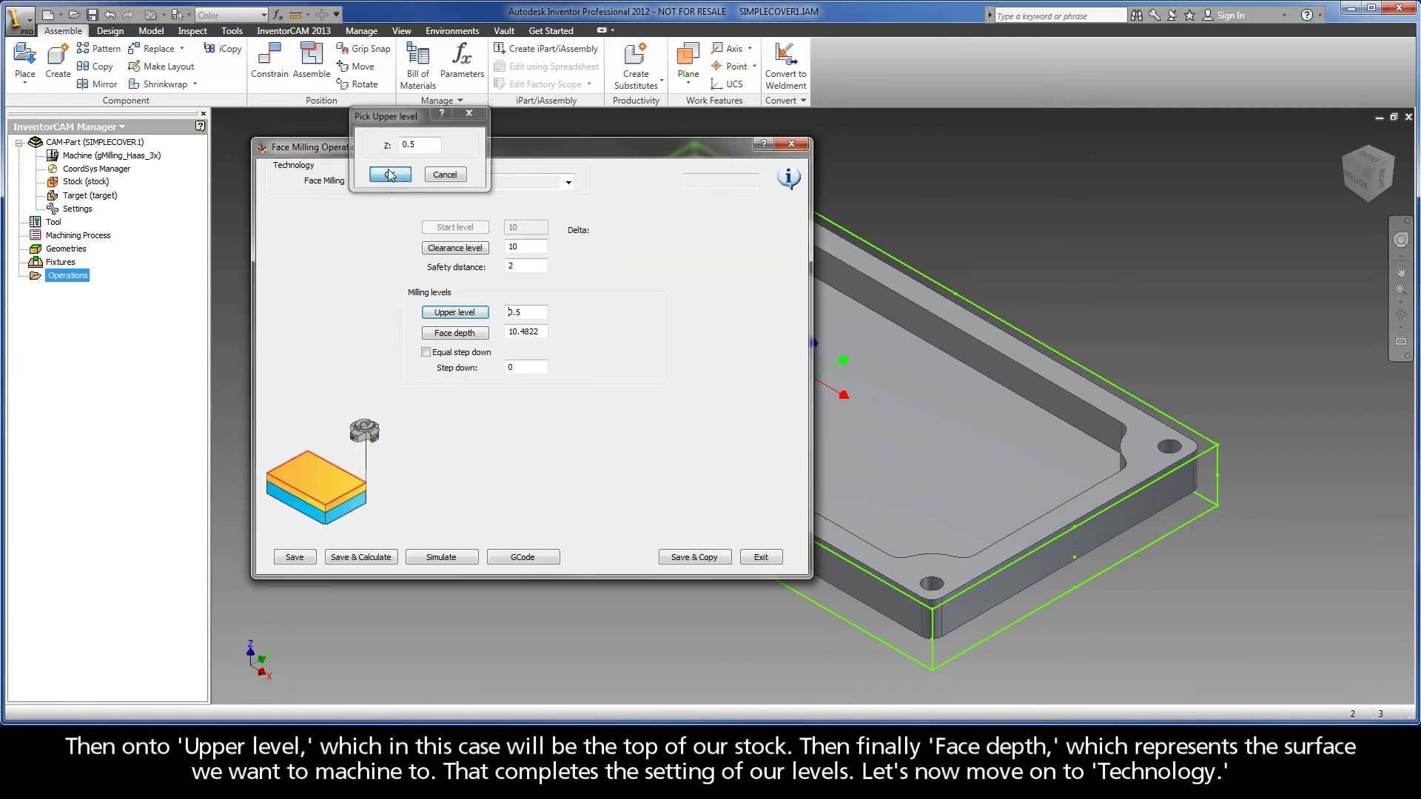
- Set the face depth by picking the part's top rim face as the lower level
{"action": "left_click", "coordinate": [454, 333]}
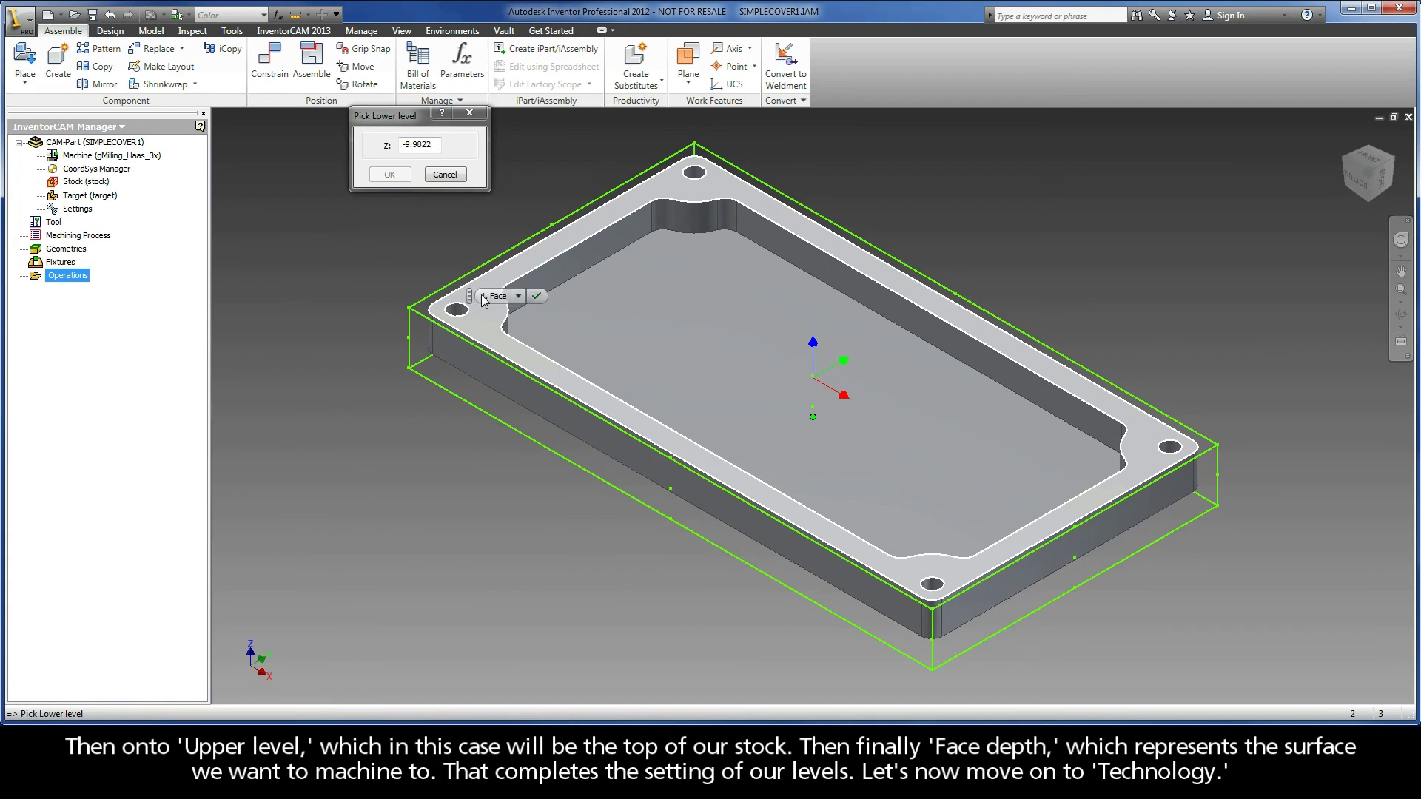
{"action": "mouse_move", "coordinate": [483, 306]}
{"action": "left_click", "coordinate": [536, 296]}
{"action": "left_click", "coordinate": [388, 175]}
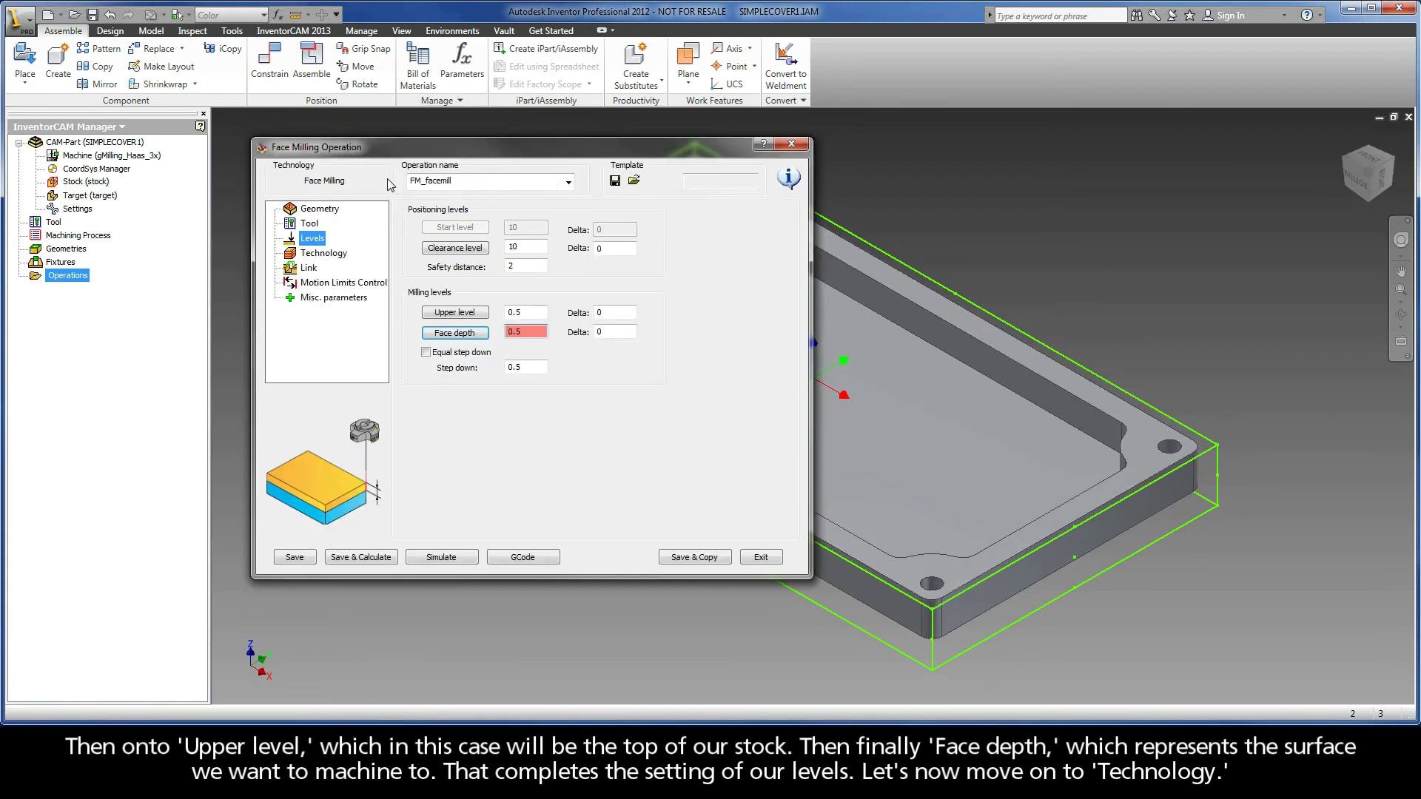
- Compare the Hatch, Contour, One Pass and Auto technologies for the face milling operation, trying each one in turn
{"action": "left_click", "coordinate": [321, 254]}
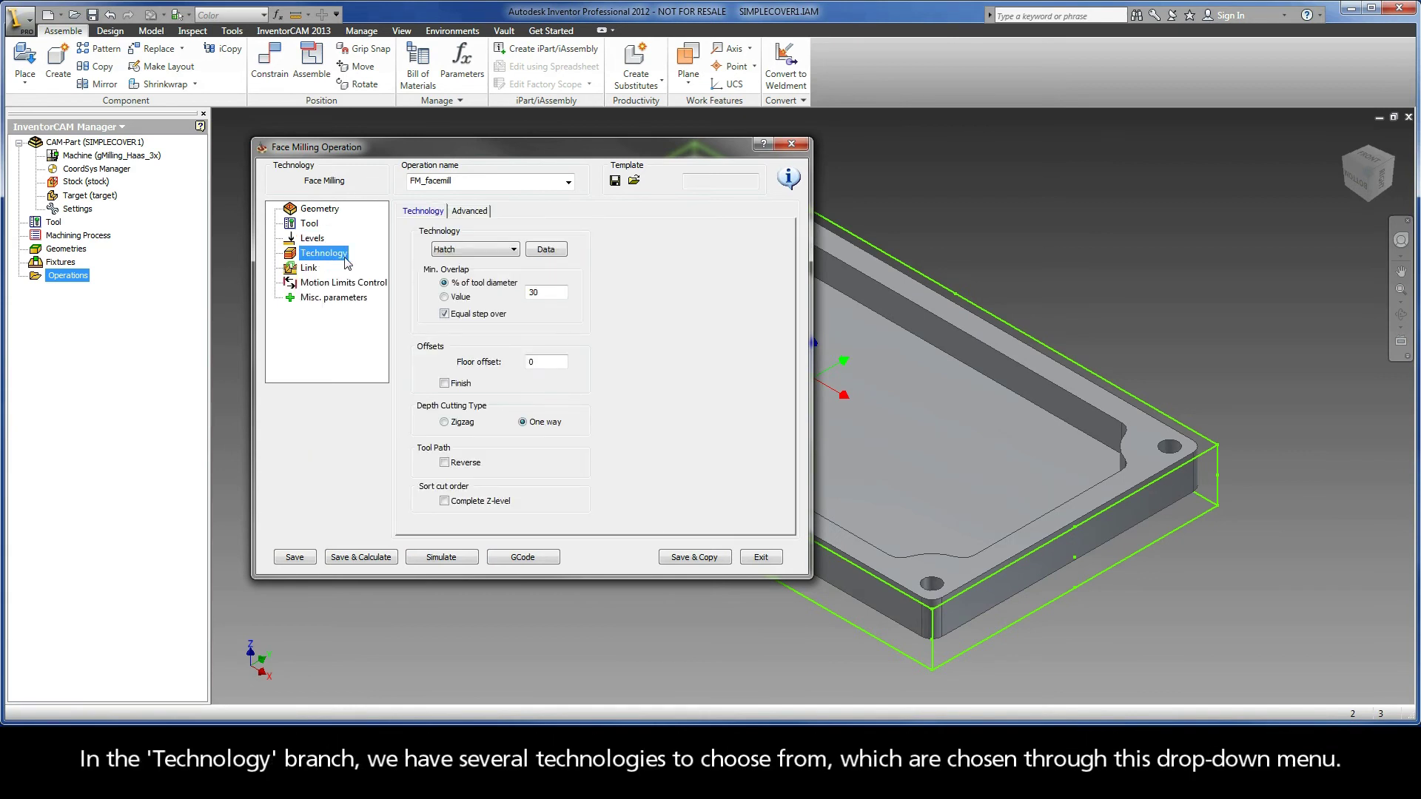
{"action": "left_click", "coordinate": [514, 252]}
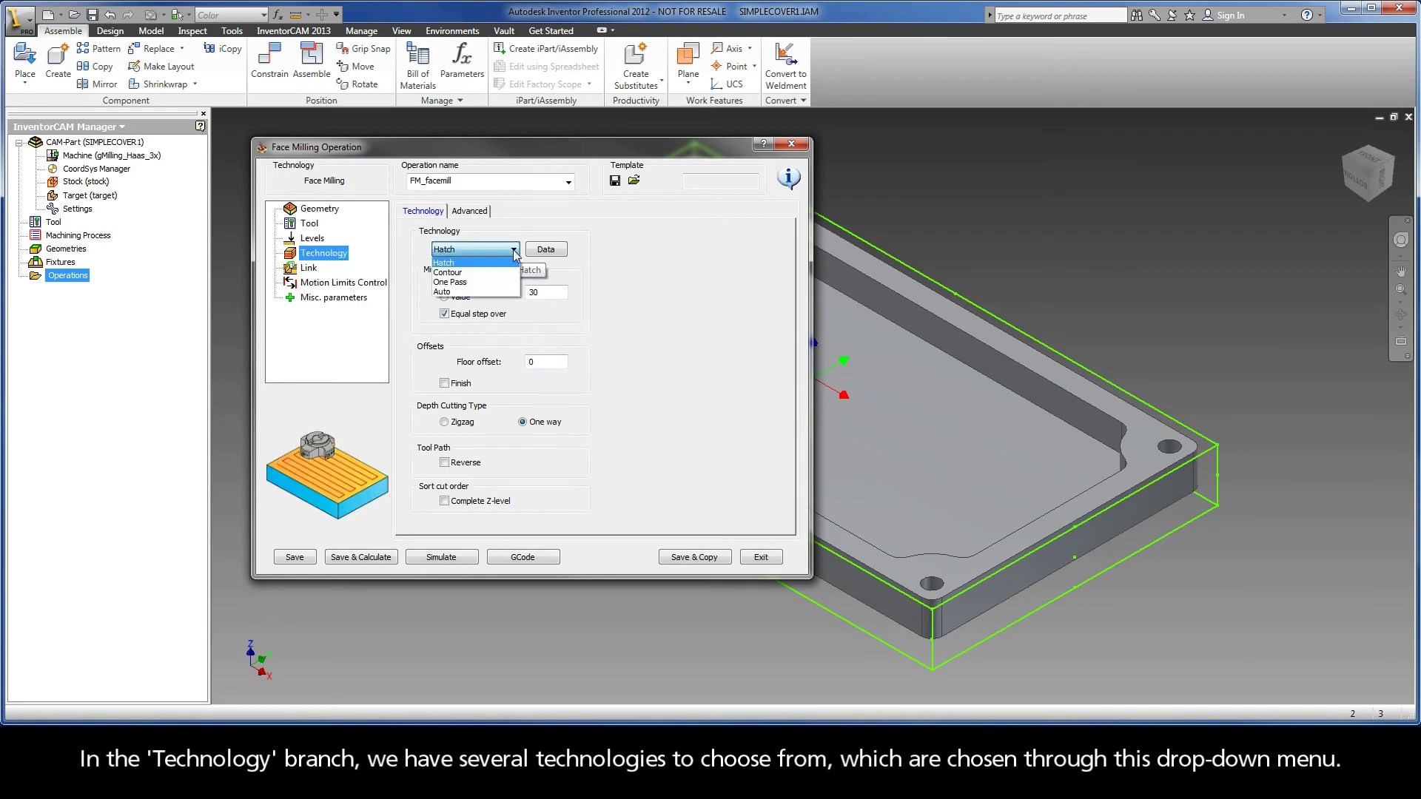
{"action": "left_click", "coordinate": [450, 265]}
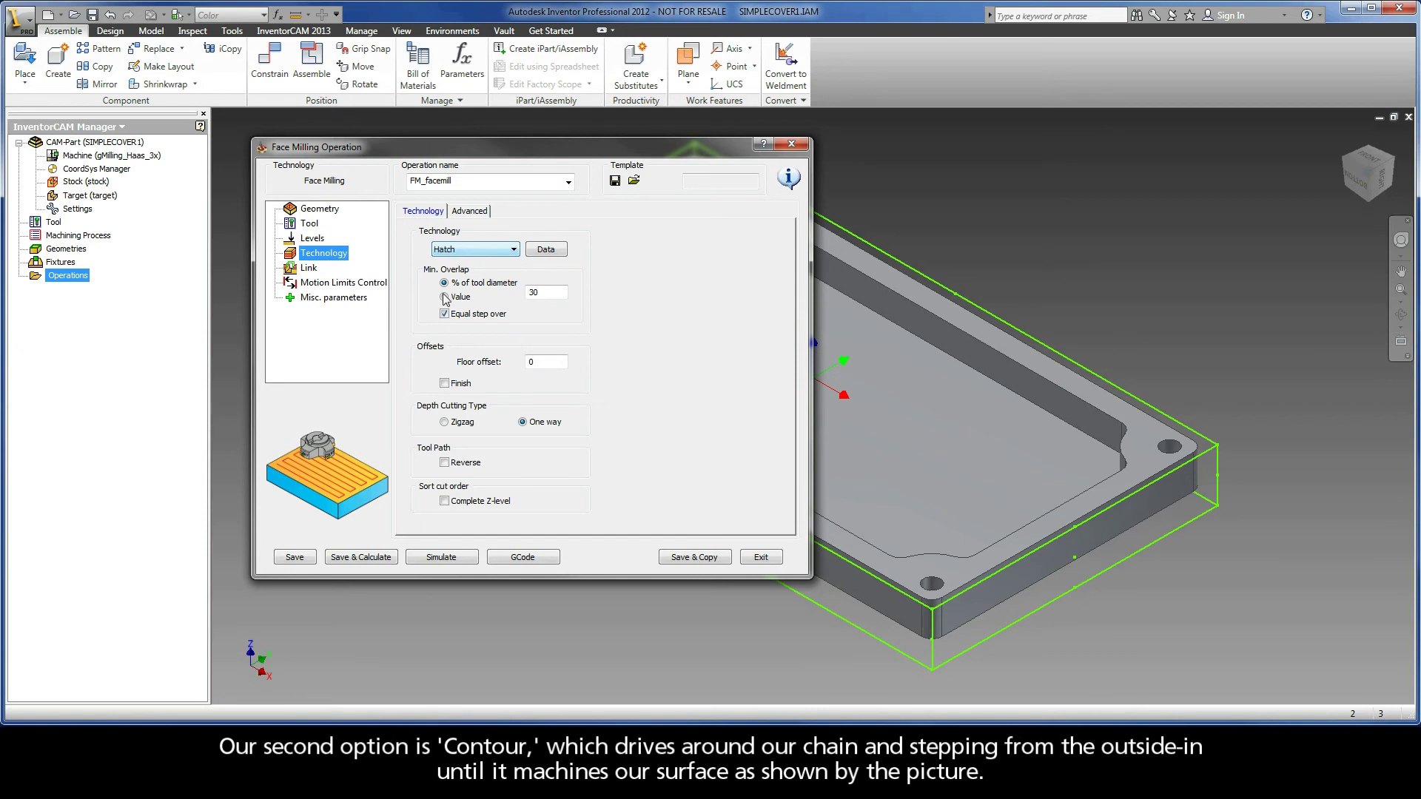
{"action": "left_click", "coordinate": [466, 252]}
{"action": "left_click", "coordinate": [451, 272]}
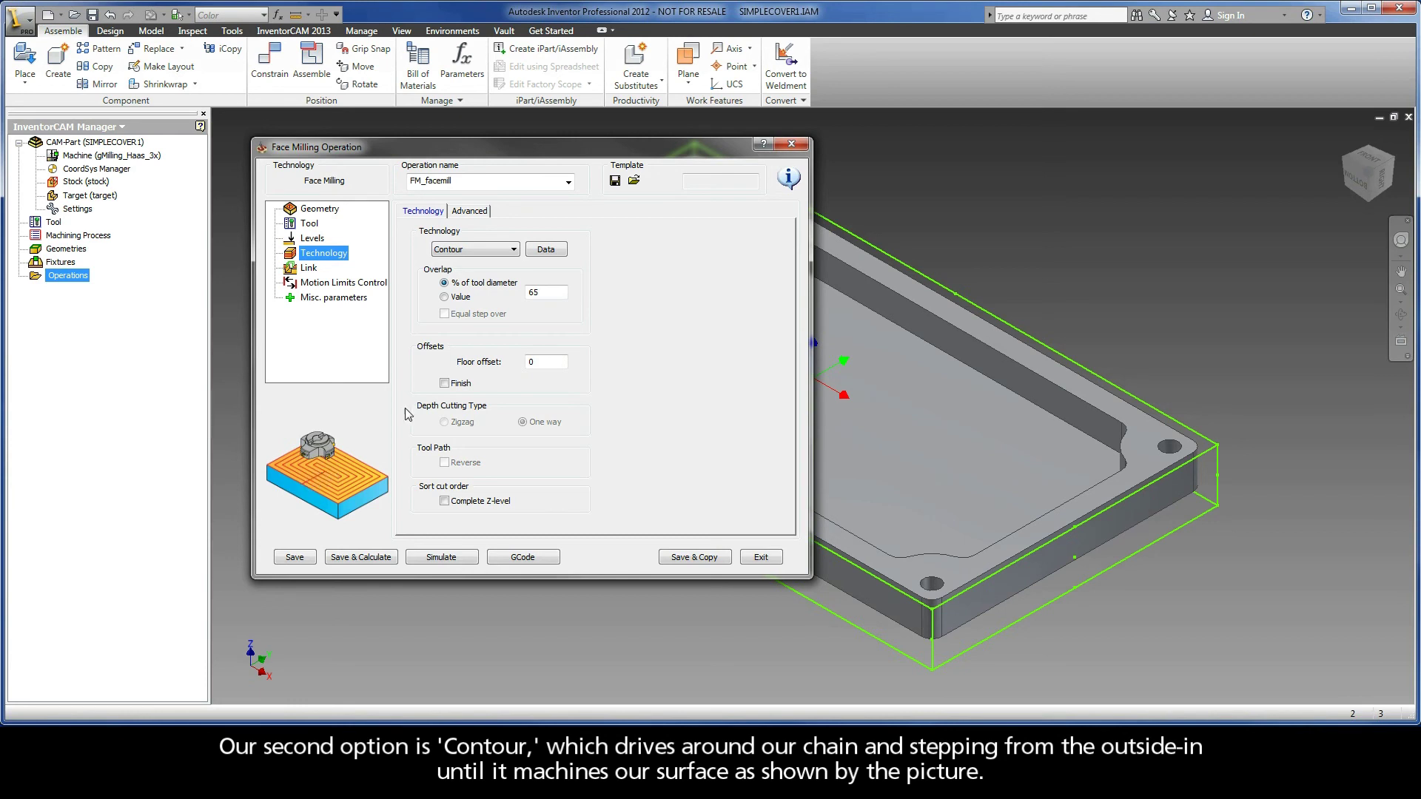
{"action": "left_click", "coordinate": [475, 255]}
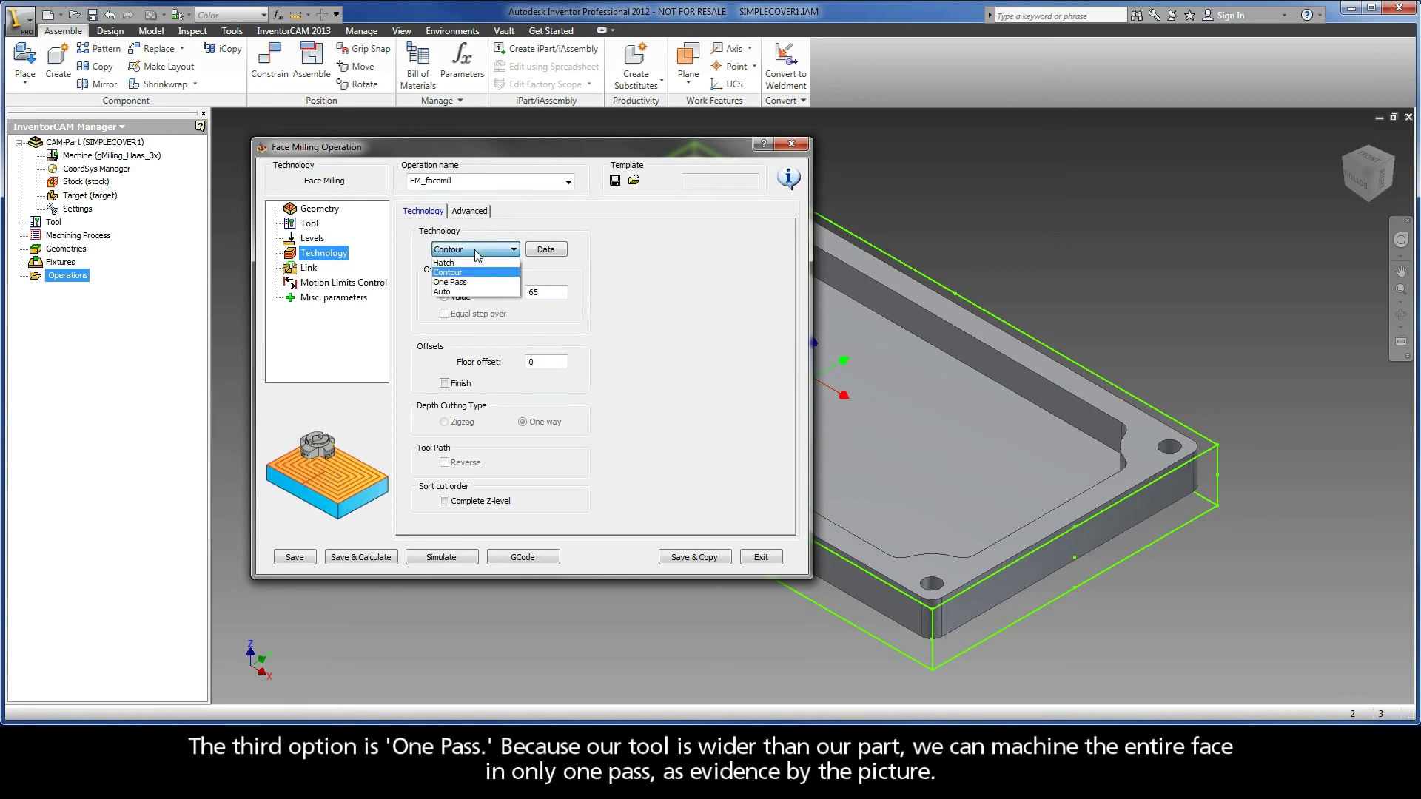
{"action": "left_click", "coordinate": [454, 291]}
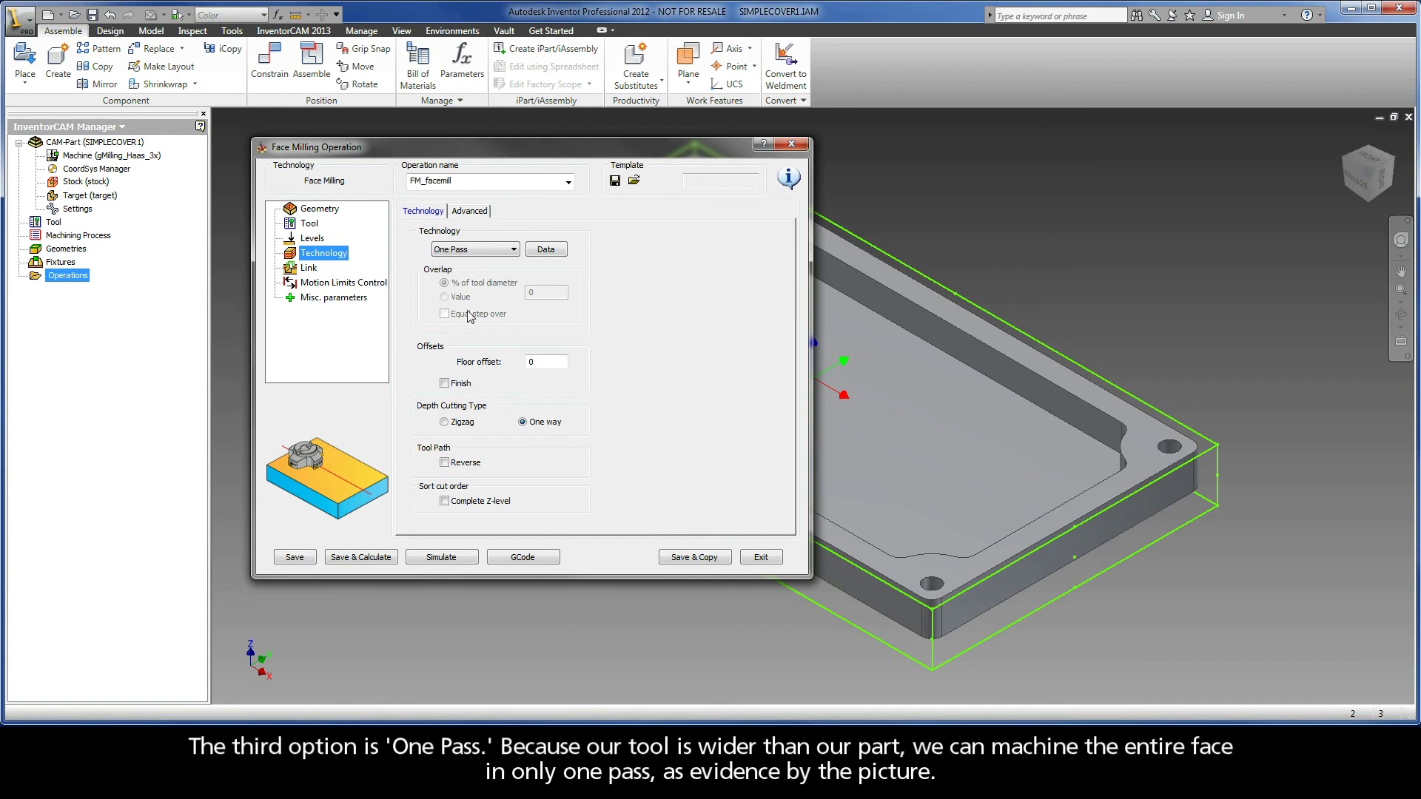
{"action": "left_click", "coordinate": [473, 250]}
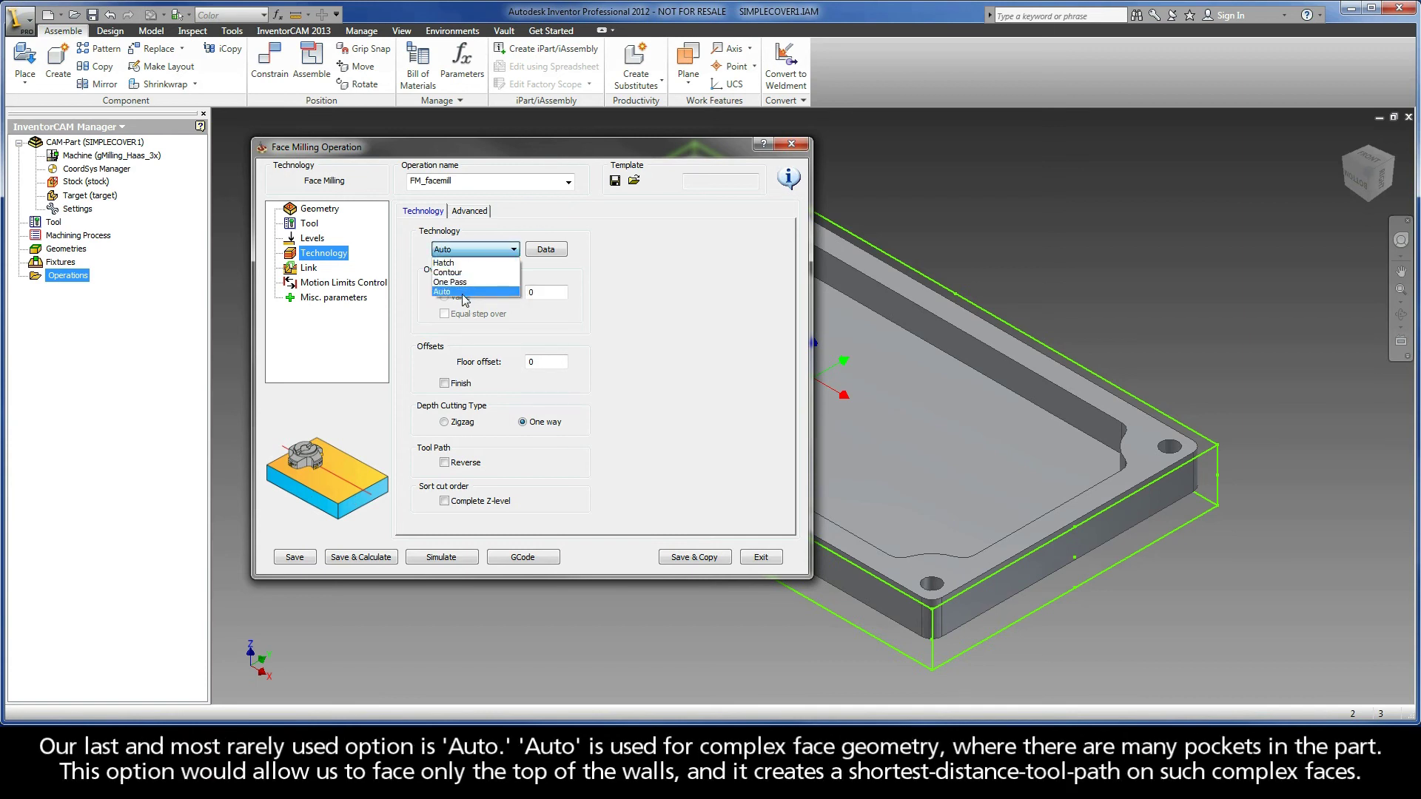
{"action": "left_click", "coordinate": [465, 292]}
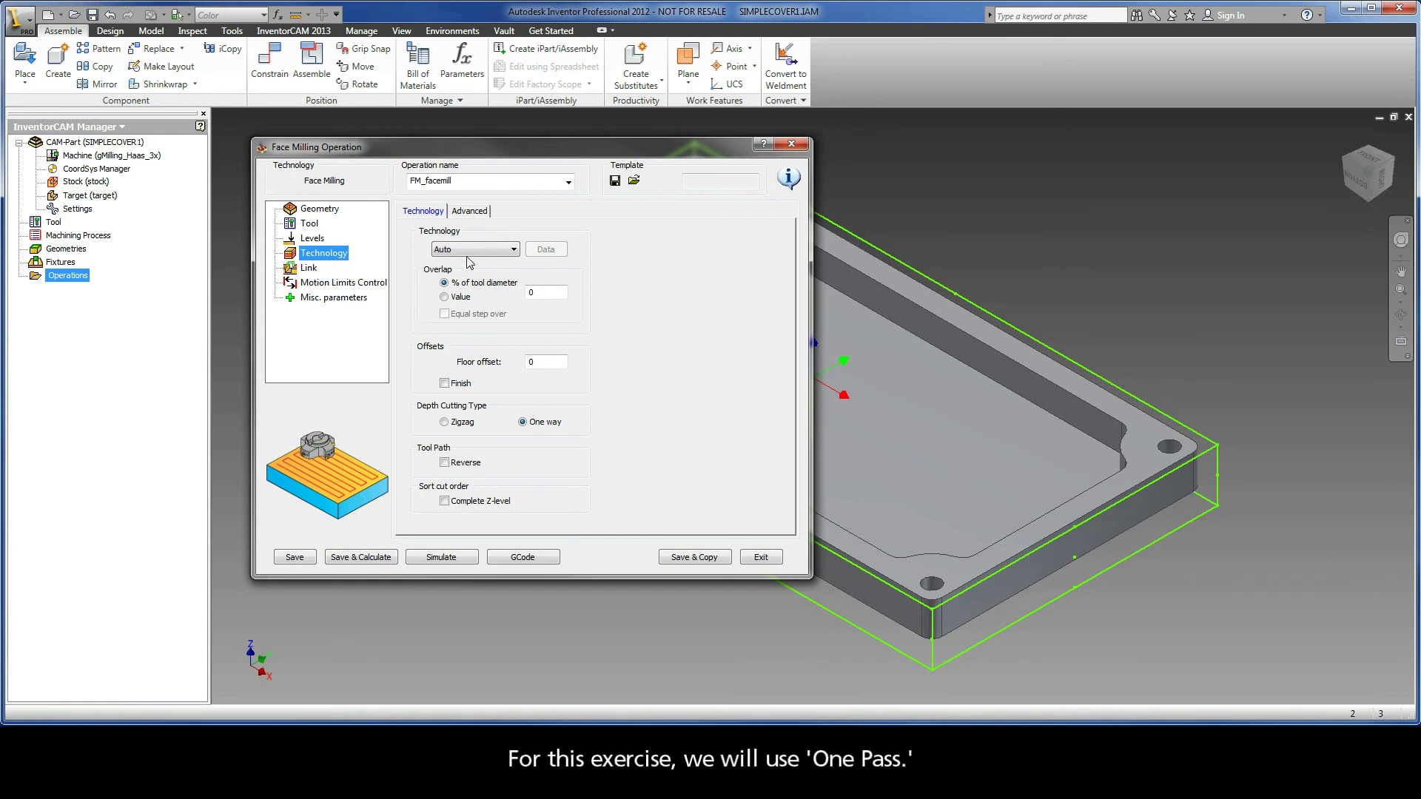
- Set the face milling technology to One Pass, leaving the floor offset at 0 and the finish pass off
{"action": "left_click", "coordinate": [474, 249]}
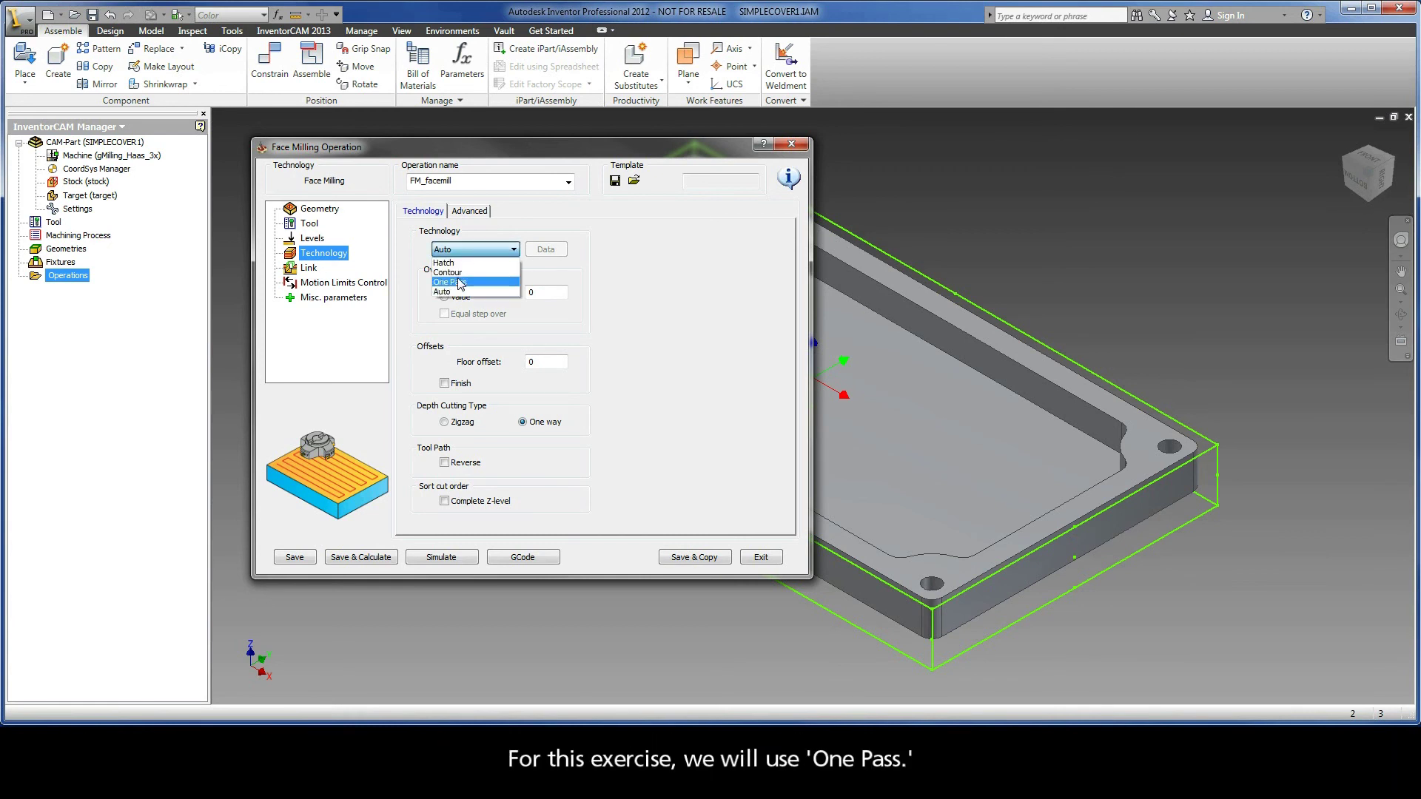
{"action": "left_click", "coordinate": [460, 282]}
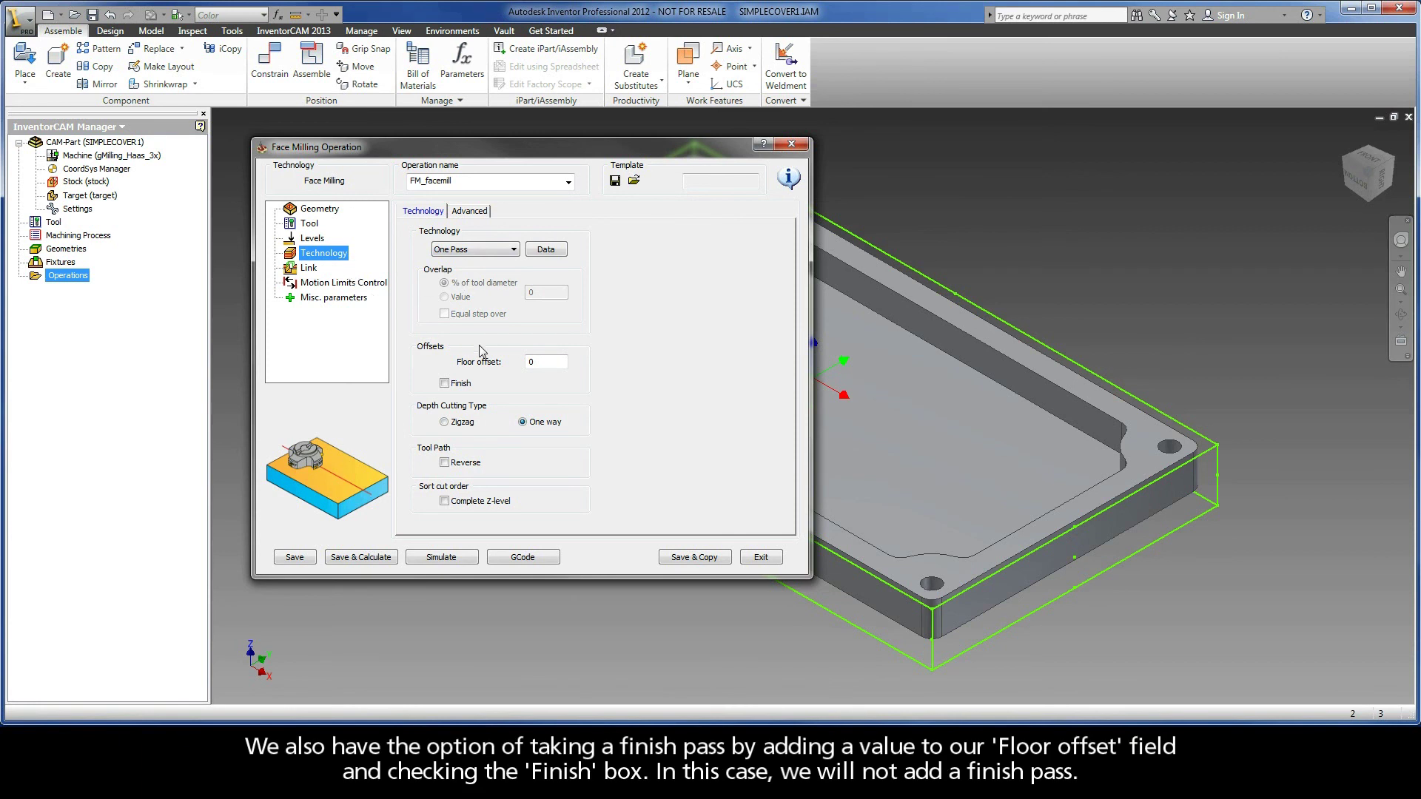
{"action": "left_click", "coordinate": [541, 361]}
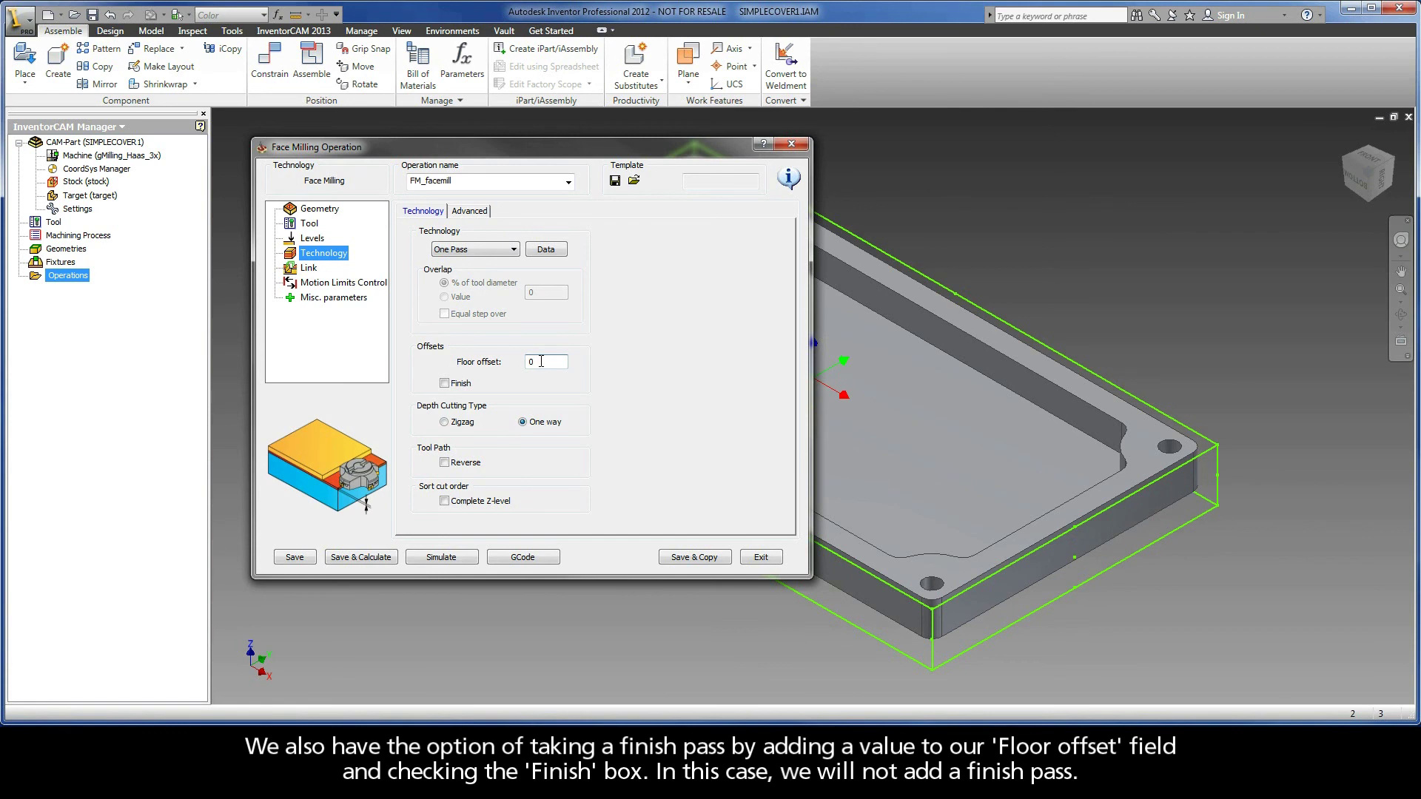
{"action": "left_click", "coordinate": [445, 383]}
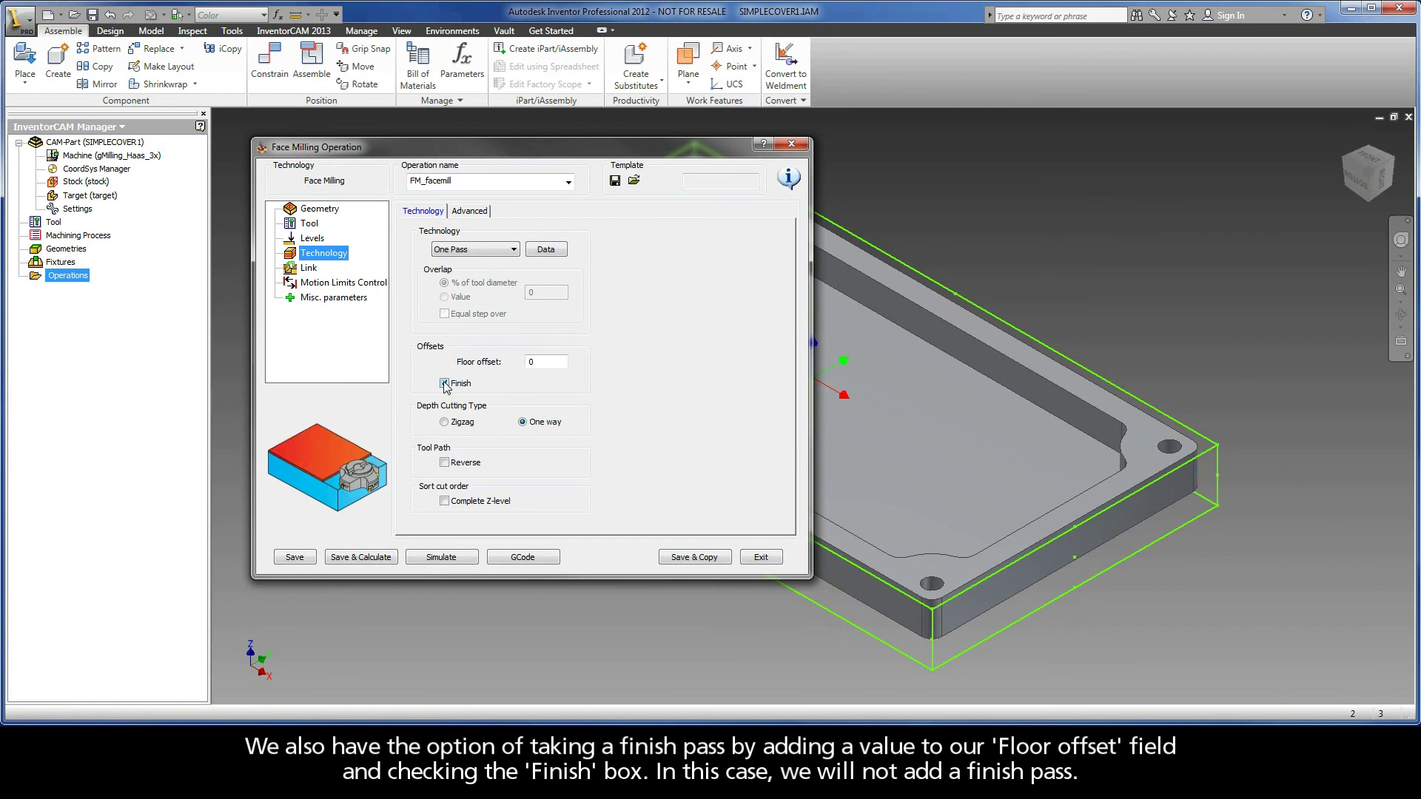
{"action": "left_click", "coordinate": [445, 384]}
- Compare the None and Tangent lead-in types in the link settings, and examine the Tangent length, angle and normal parameters
{"action": "left_click", "coordinate": [309, 267]}
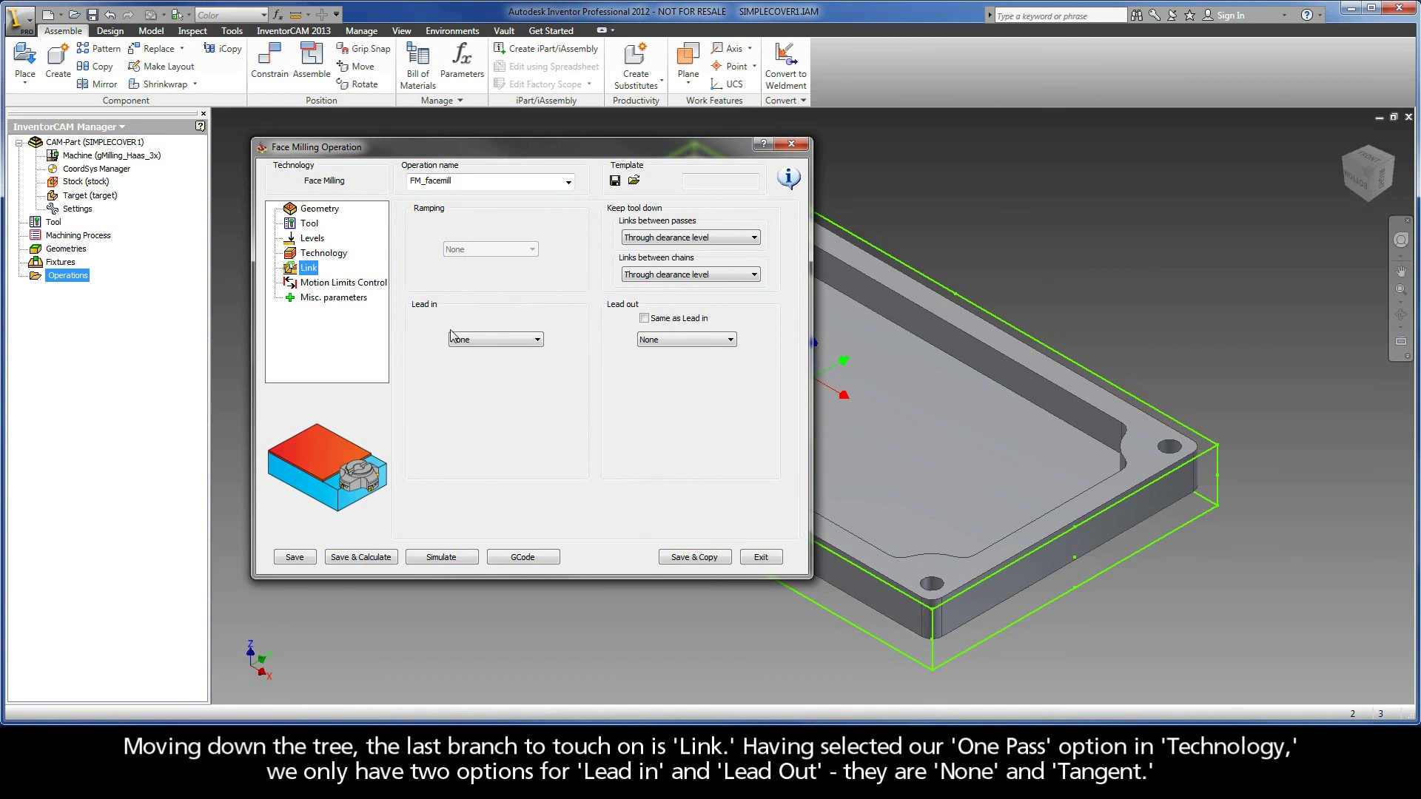
{"action": "left_click", "coordinate": [510, 342]}
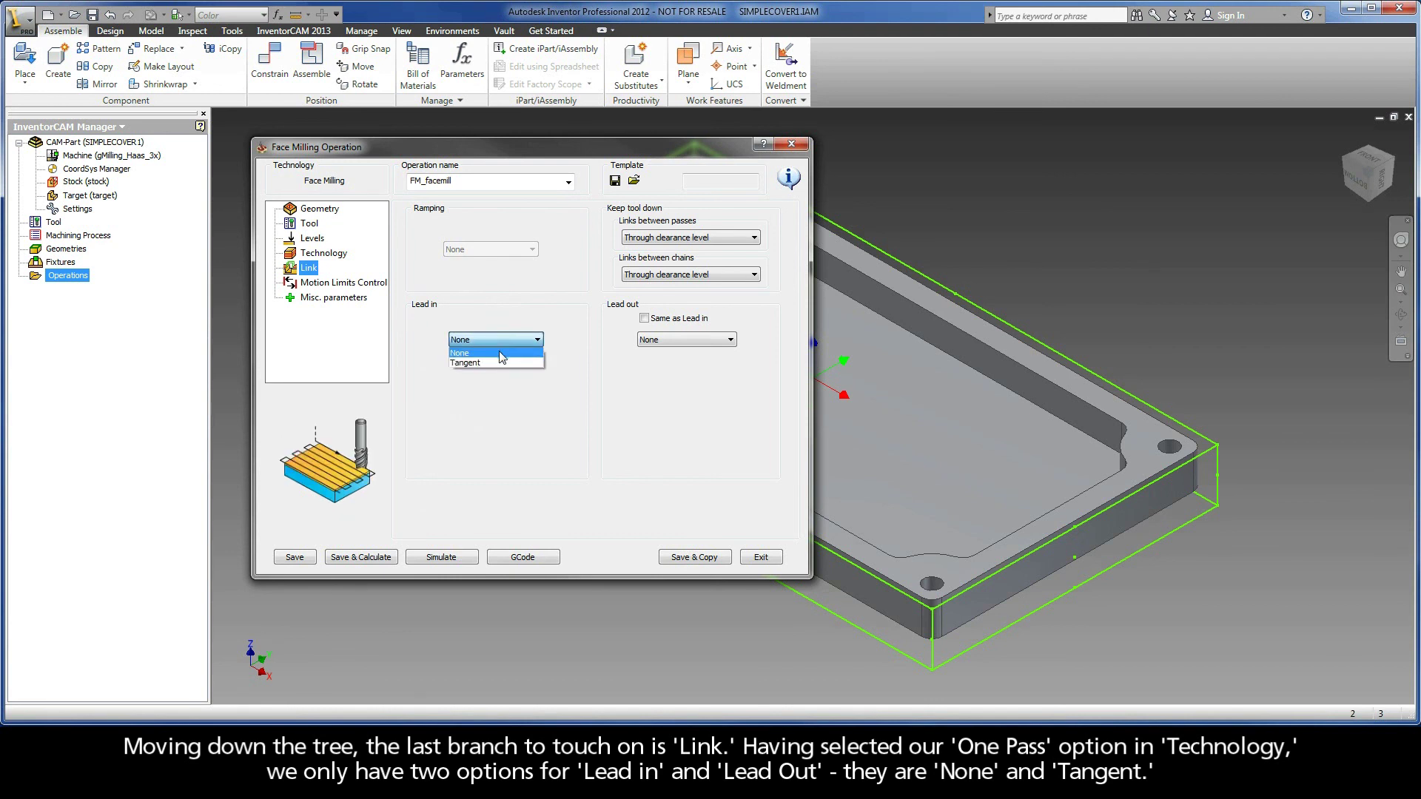
{"action": "left_click", "coordinate": [496, 363]}
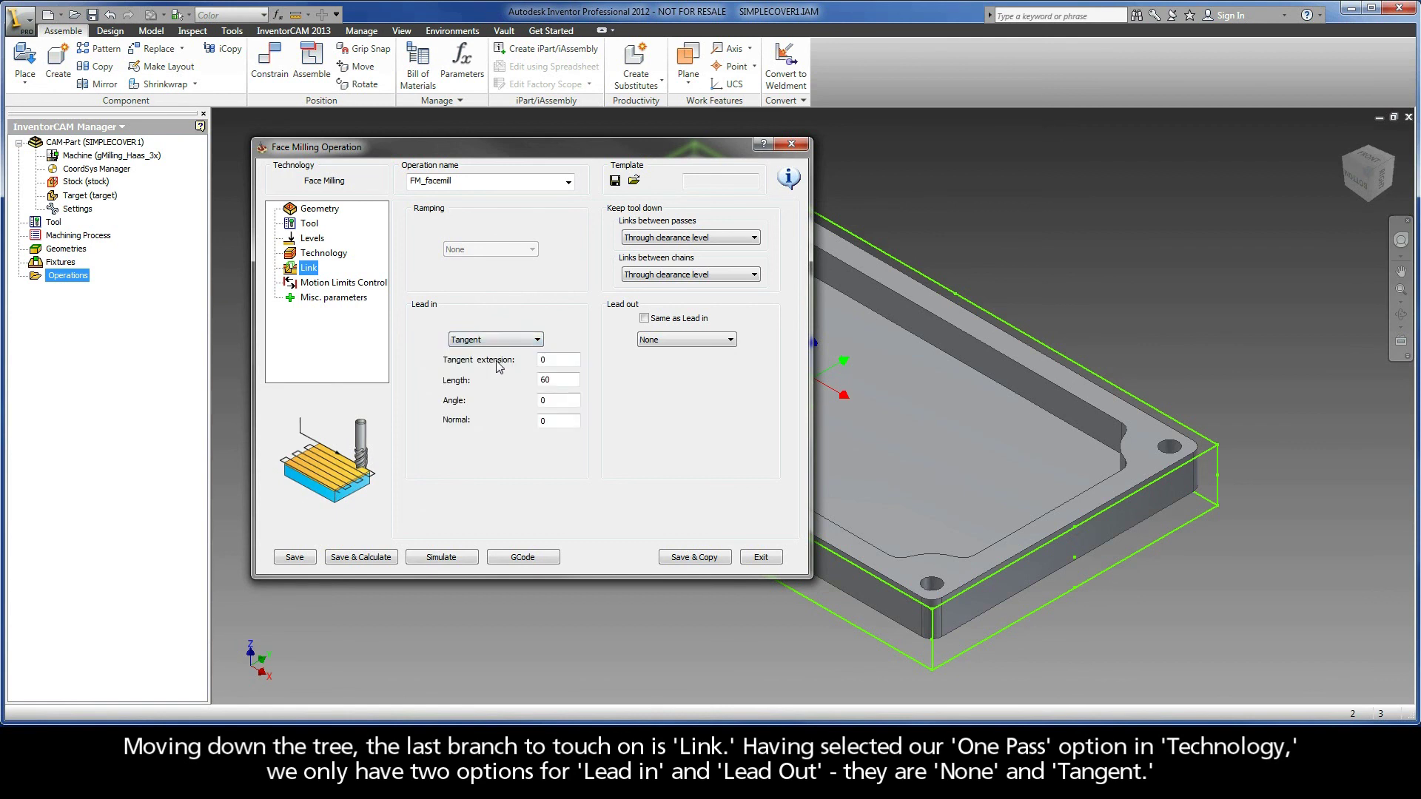
{"action": "left_click", "coordinate": [507, 340]}
{"action": "left_click", "coordinate": [481, 351]}
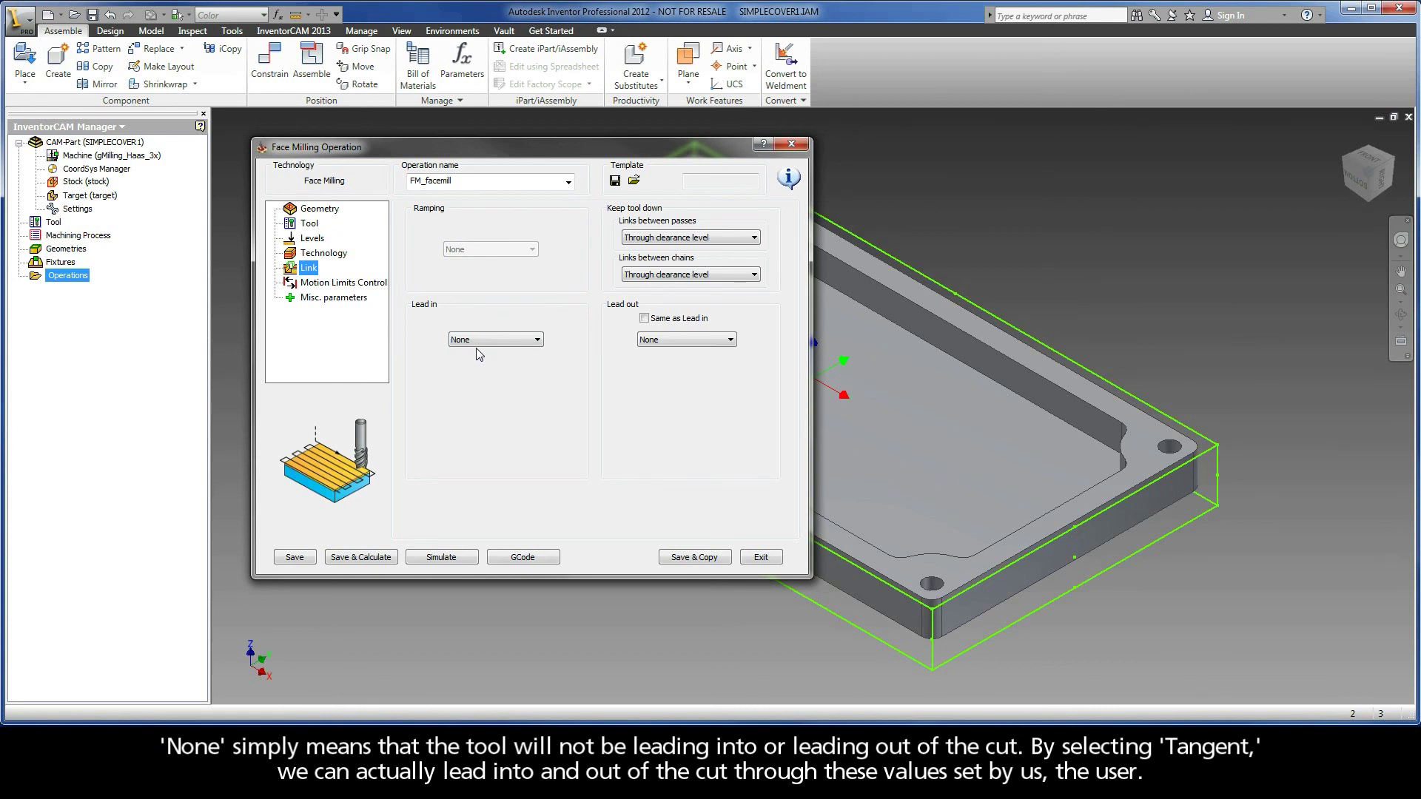
{"action": "left_click", "coordinate": [477, 342]}
{"action": "left_click", "coordinate": [478, 363]}
{"action": "left_click", "coordinate": [563, 380]}
{"action": "left_click", "coordinate": [559, 401]}
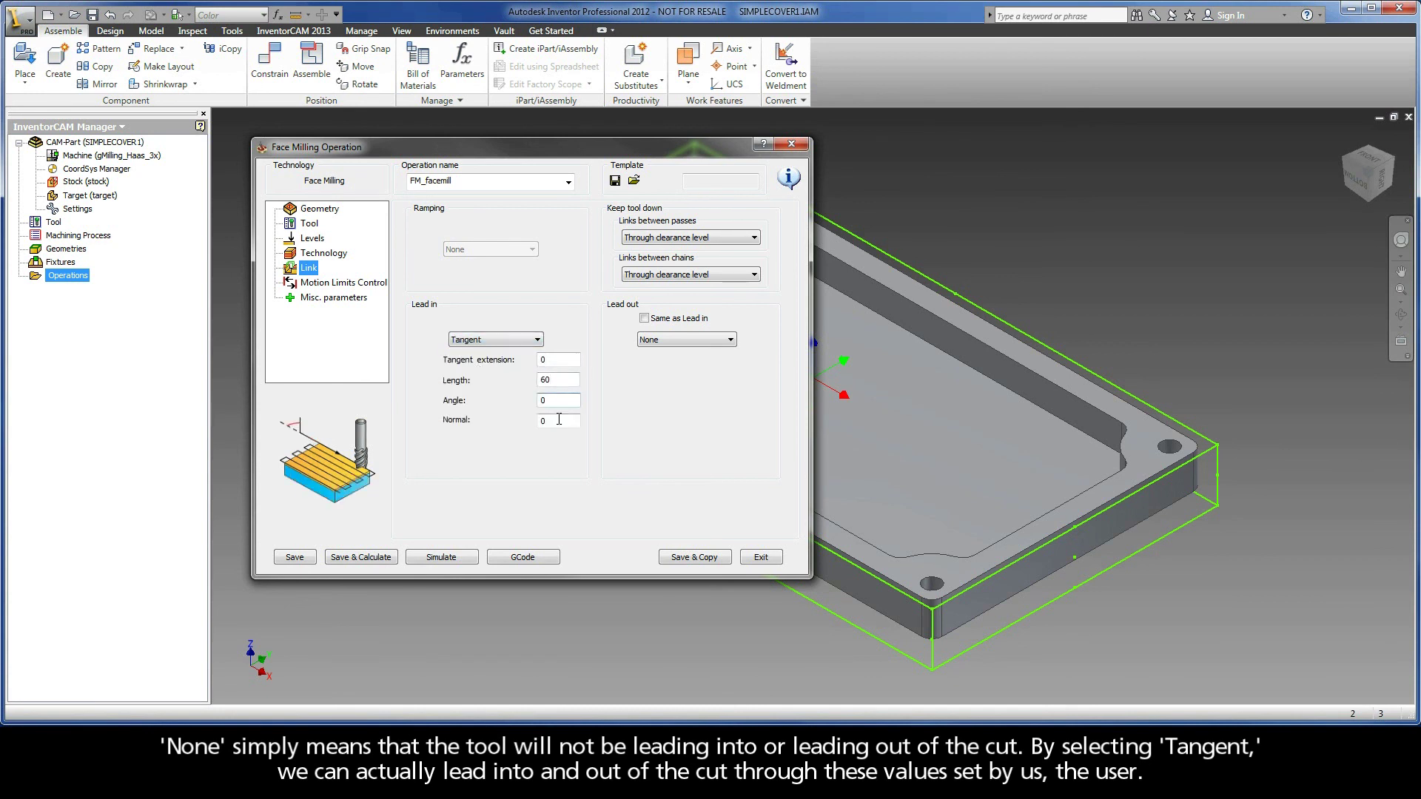
{"action": "left_click", "coordinate": [558, 419]}
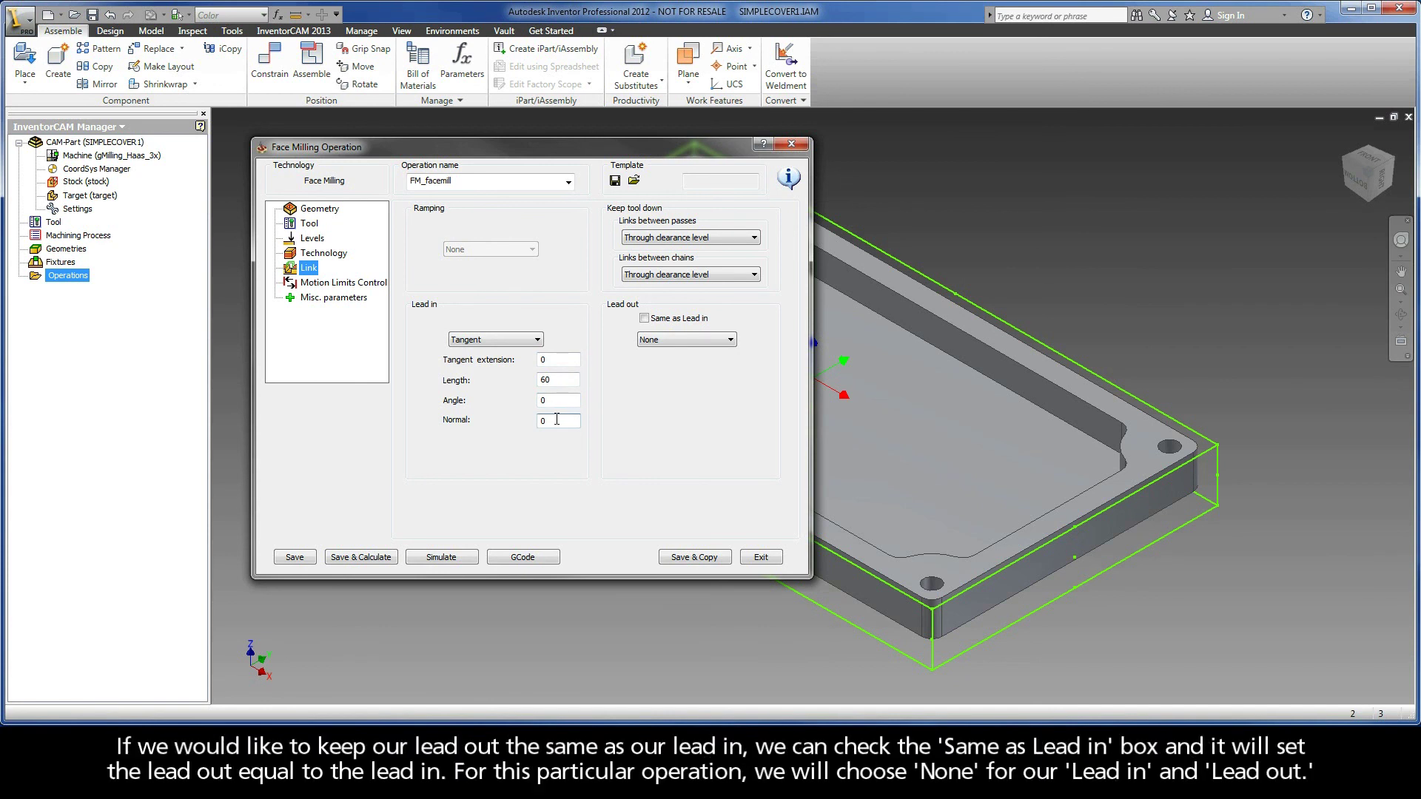
- Make the lead out the same as the lead in with type None, and save and calculate the face milling operation
{"action": "left_click", "coordinate": [643, 319]}
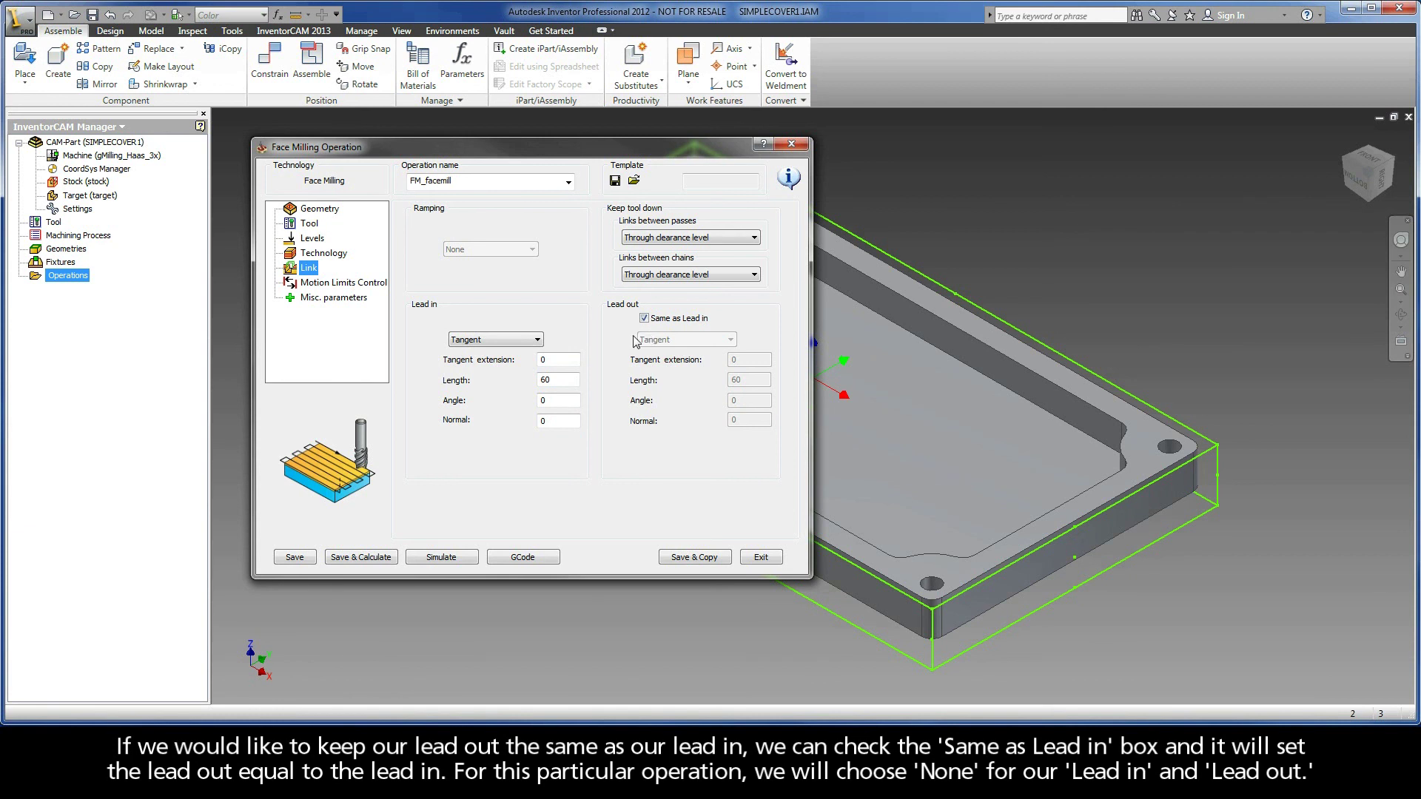
{"action": "left_click", "coordinate": [521, 341]}
{"action": "left_click", "coordinate": [505, 356]}
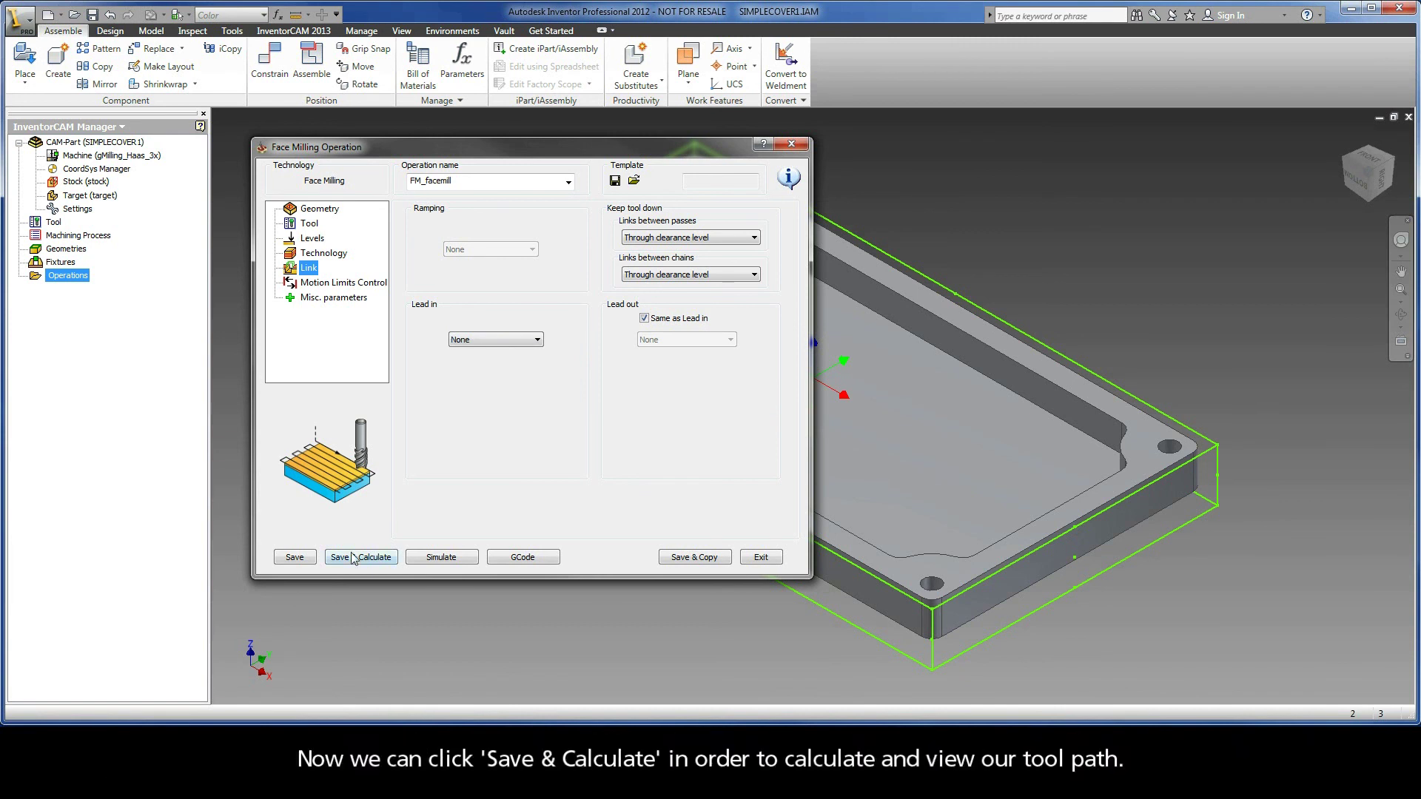
{"action": "key", "text": "Return"}
{"action": "key", "text": "Return"}
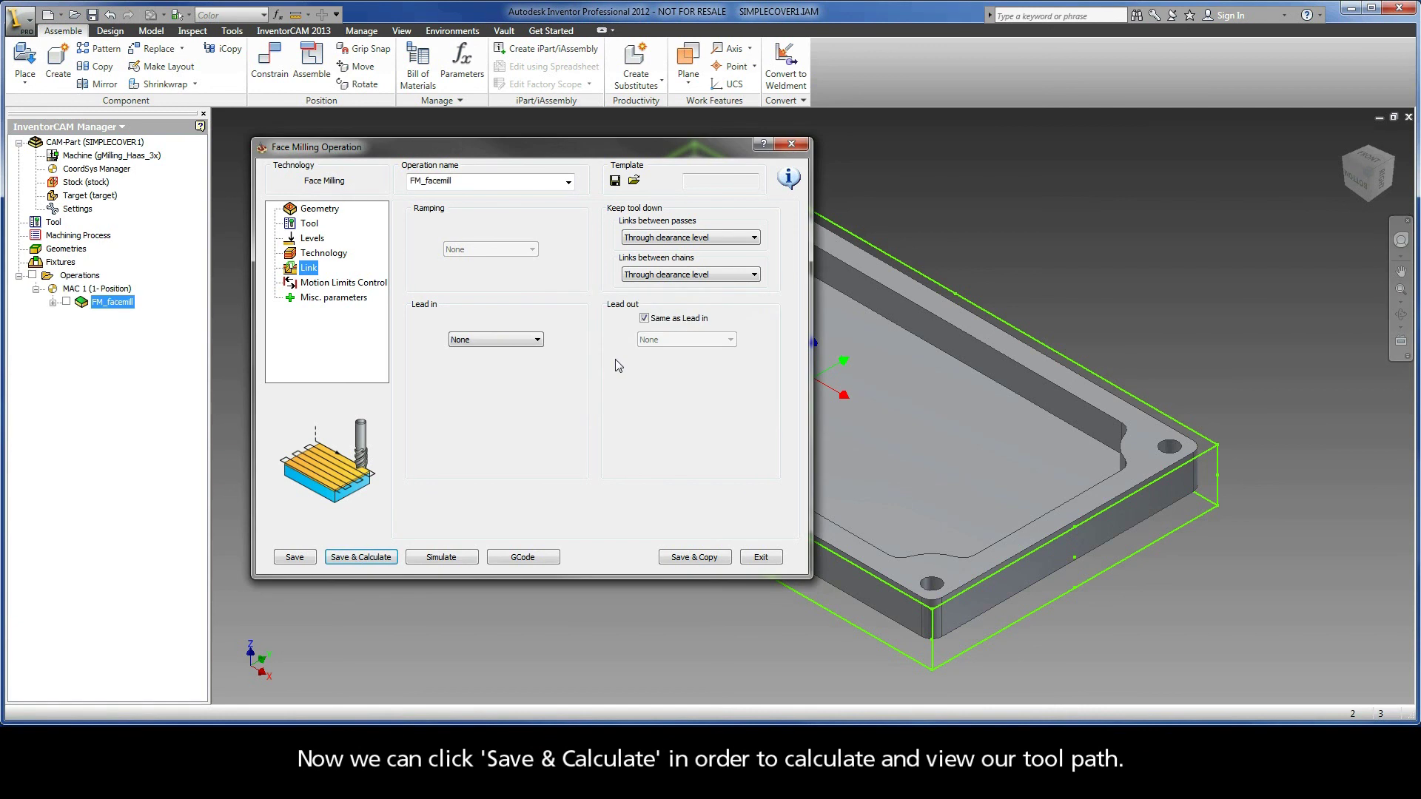